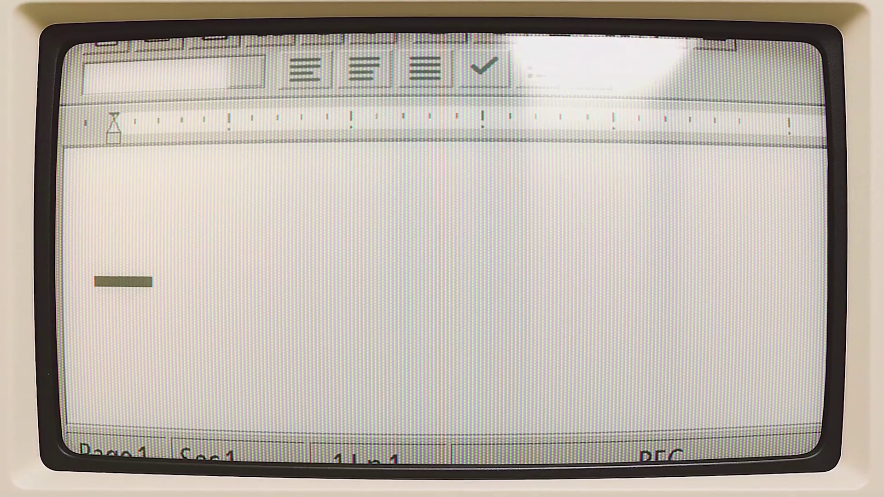
Step: Fill in the Vultr sign-up details to reach the credit card billing form
type("oreLive")
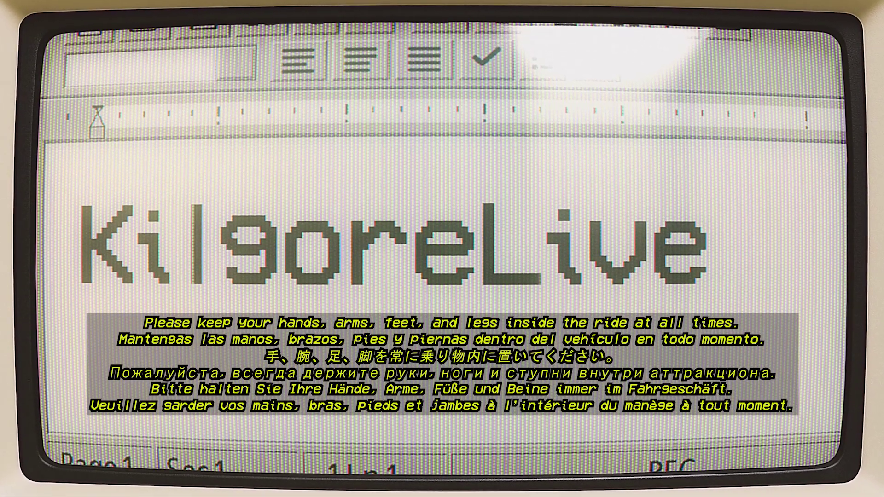
key("BackSpace")
key("BackSpace")
key("BackSpace")
key("BackSpace")
key("BackSpace")
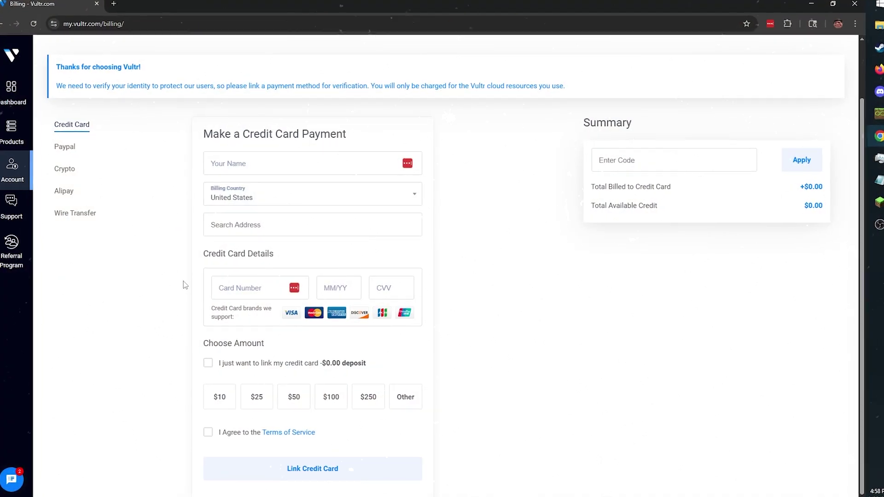
Step: Select the $0.00 link-card-only deposit option and accept the Terms of Service
left_click(197, 368)
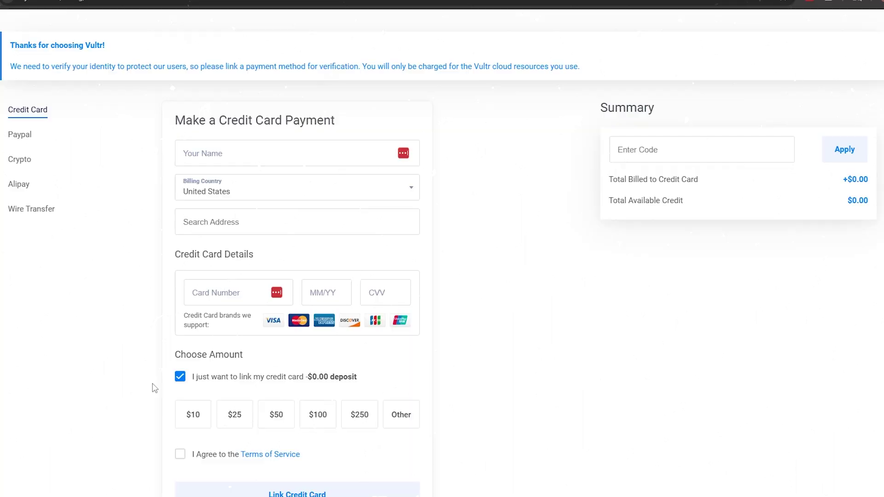
left_click(169, 463)
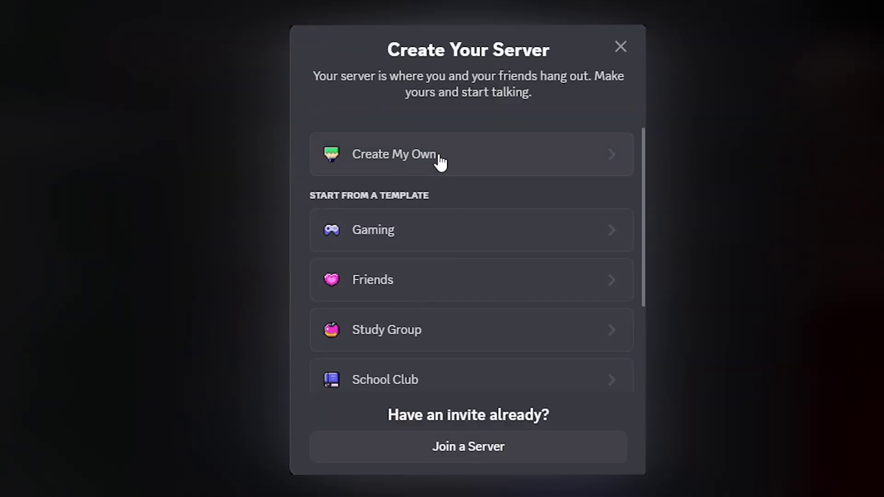
Step: Create a personal 'bot hub' server and add a chat-relay text channel
left_click(437, 161)
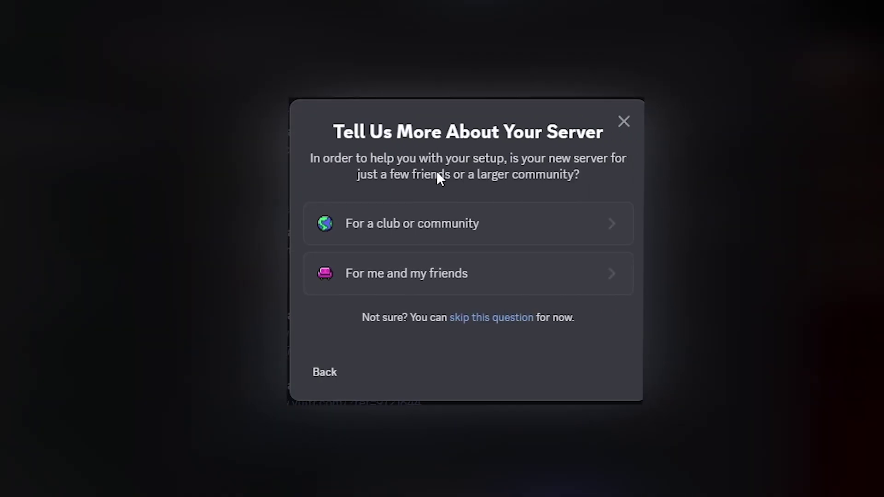
left_click(431, 282)
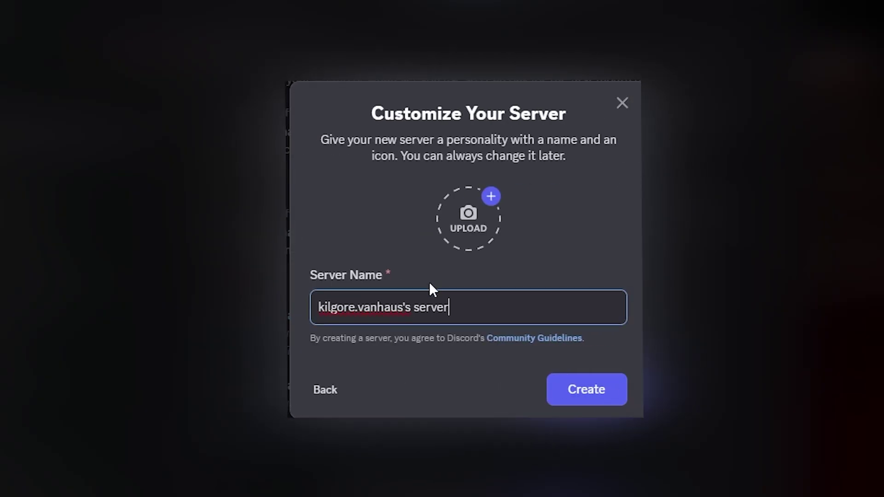
left_click_drag(455, 305, 356, 306)
key("BackSpace")
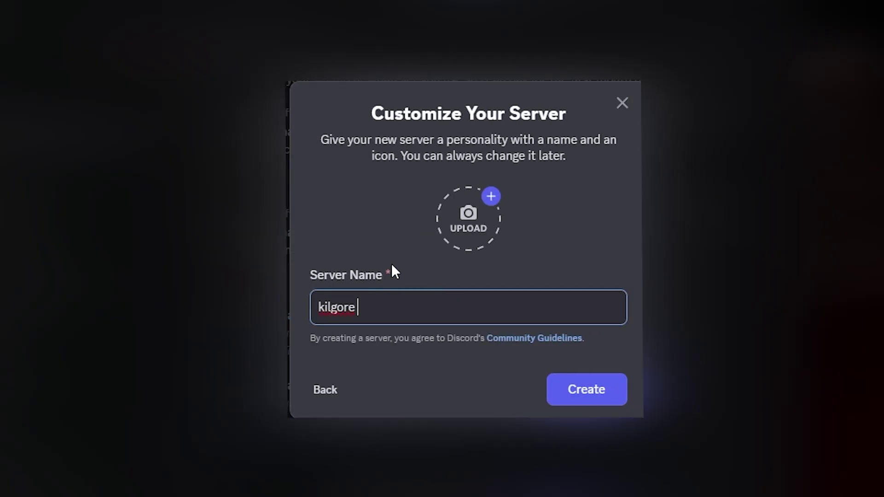
type("bot hub")
left_click(578, 394)
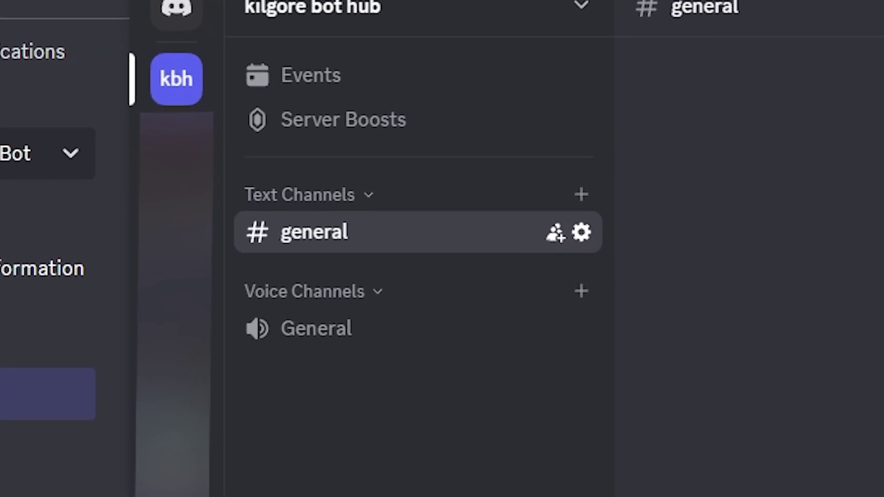
left_click(590, 201)
type("chat-relay")
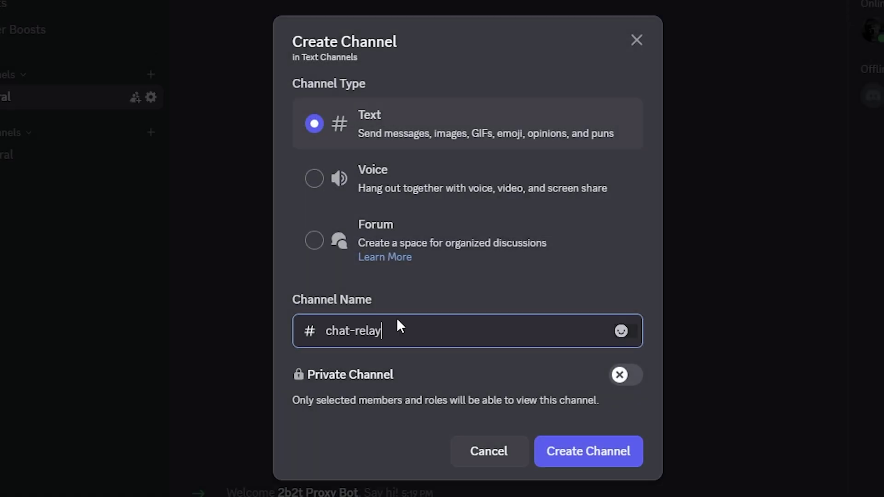
left_click(588, 451)
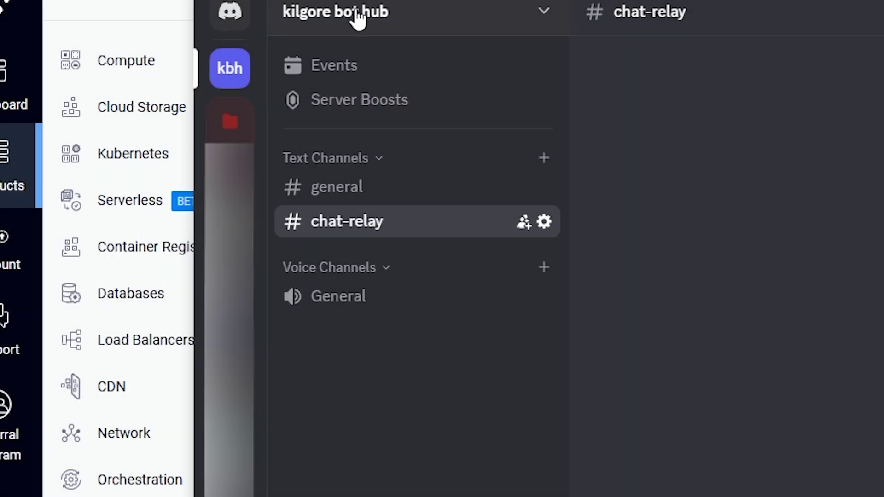
Step: Create a Bot Controller role in Server Settings and add your own account to it
left_click(358, 16)
left_click(376, 159)
left_click(69, 250)
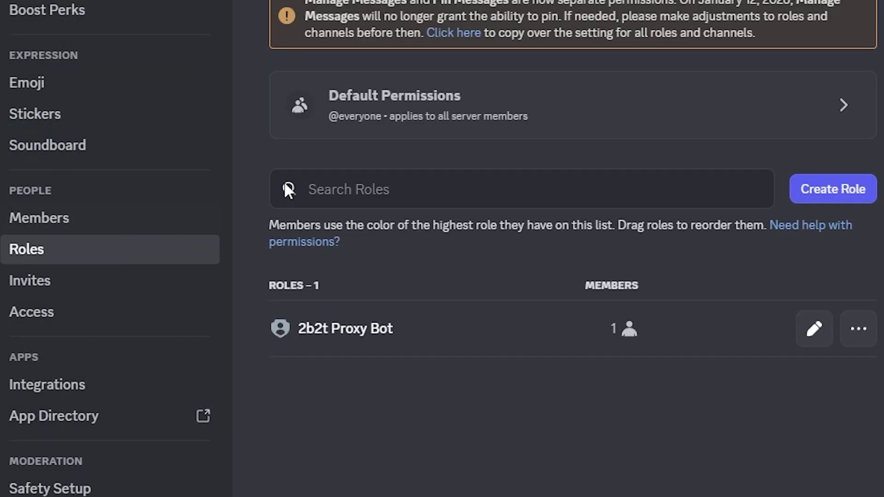
left_click(849, 189)
type("Bot Controller")
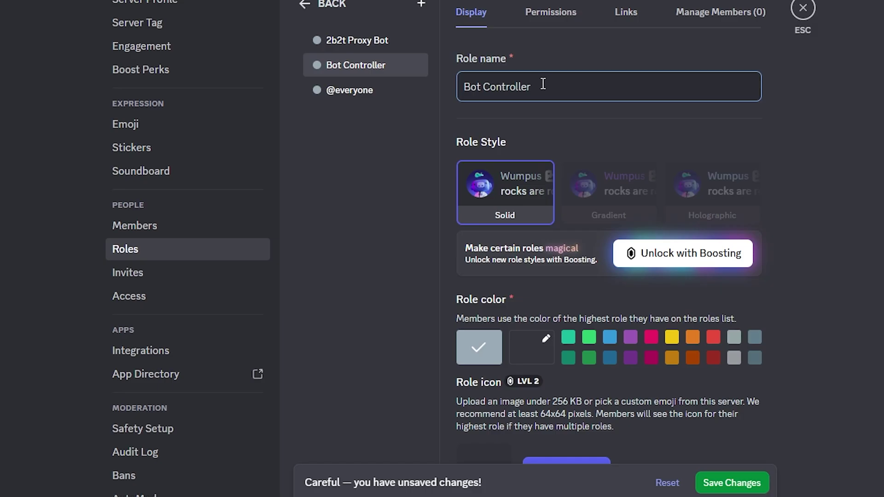
left_click(720, 12)
left_click(710, 59)
left_click(477, 131)
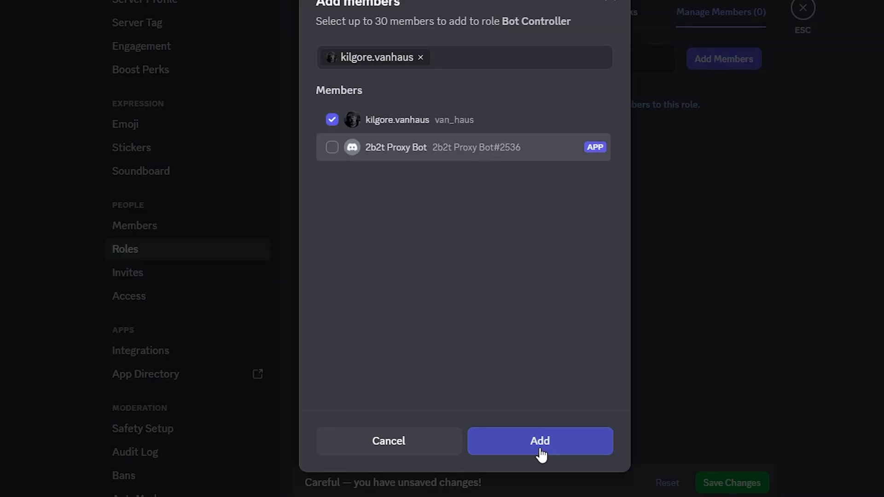
left_click(541, 451)
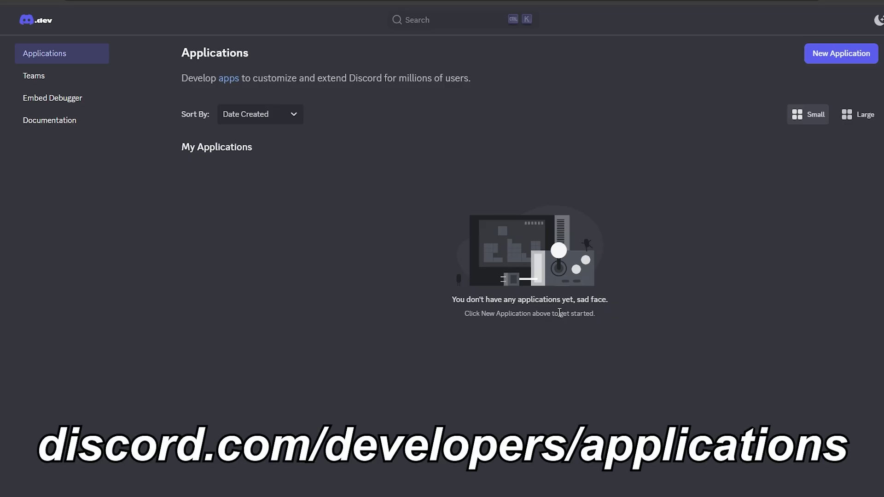
Step: Create a new application named '2b2t Proxy Bot', accepting the developer terms
left_click(841, 54)
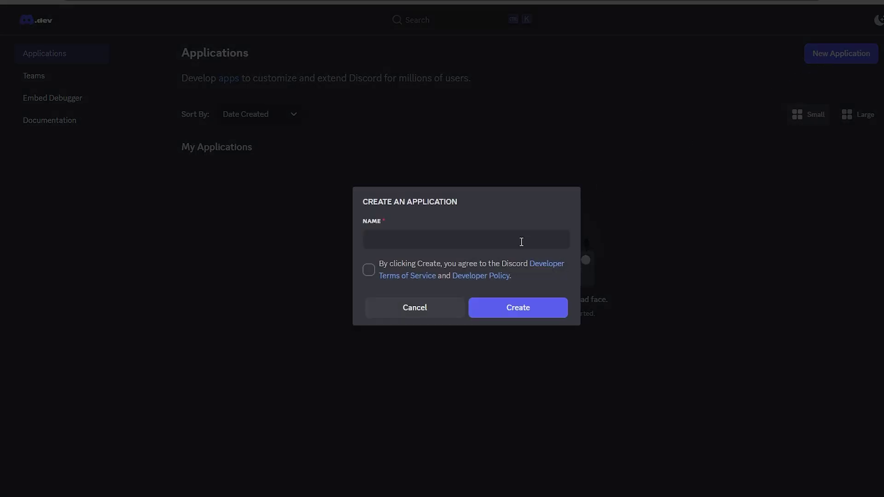
type("2b2t Proxy Bot")
left_click(369, 270)
left_click(473, 309)
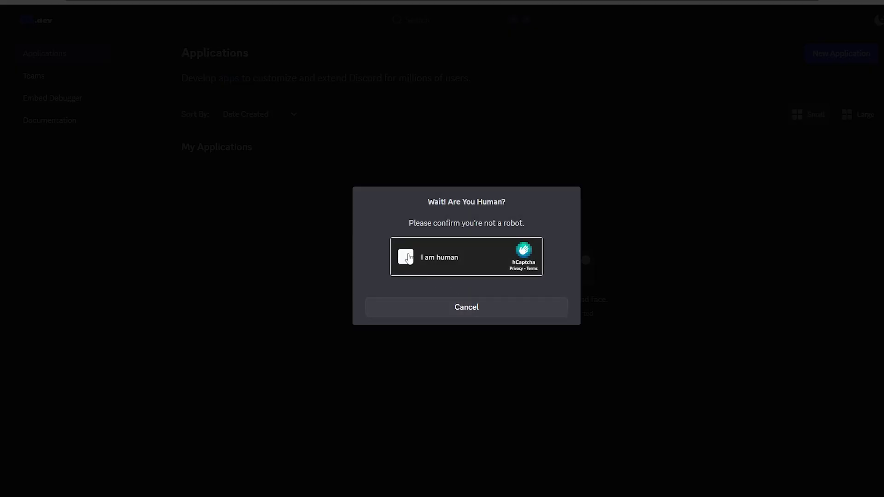
left_click(407, 257)
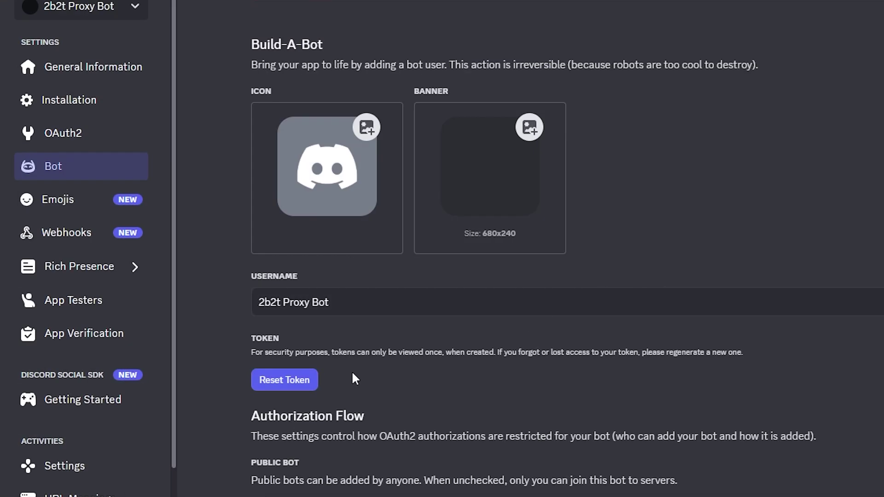
Step: Reset and copy the bot token, then enable the Message Content intent and save
left_click(299, 382)
left_click(681, 284)
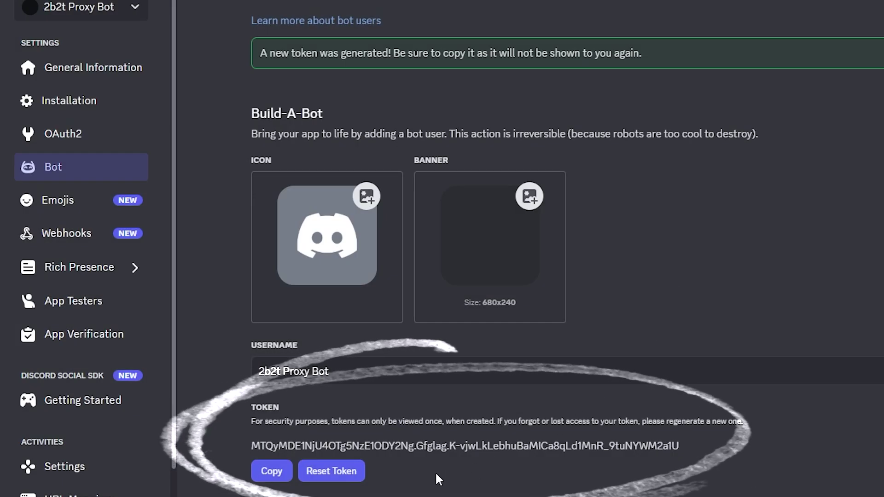
left_click(272, 471)
scroll(127, 340, "down", 2)
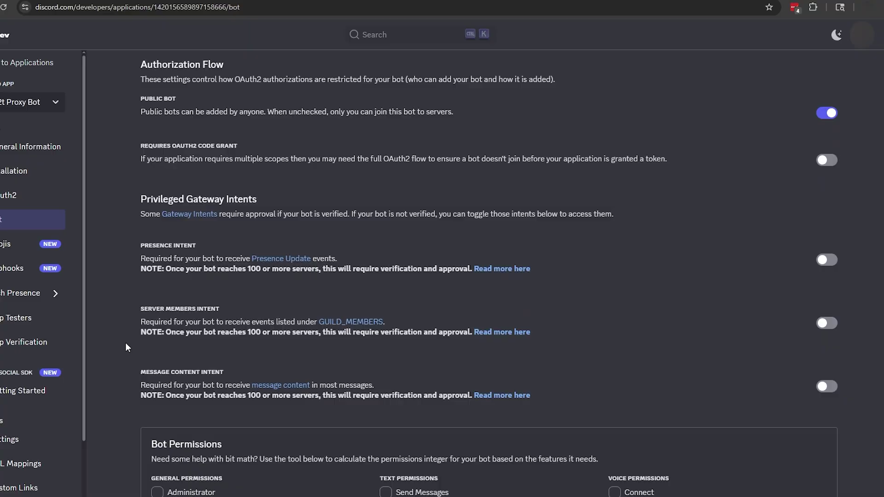
scroll(127, 347, "down", 1)
left_click(827, 339)
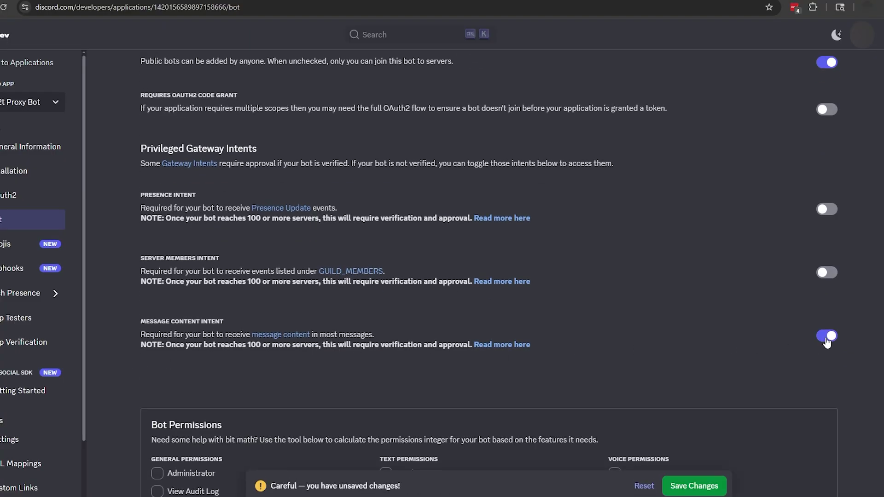
left_click(703, 487)
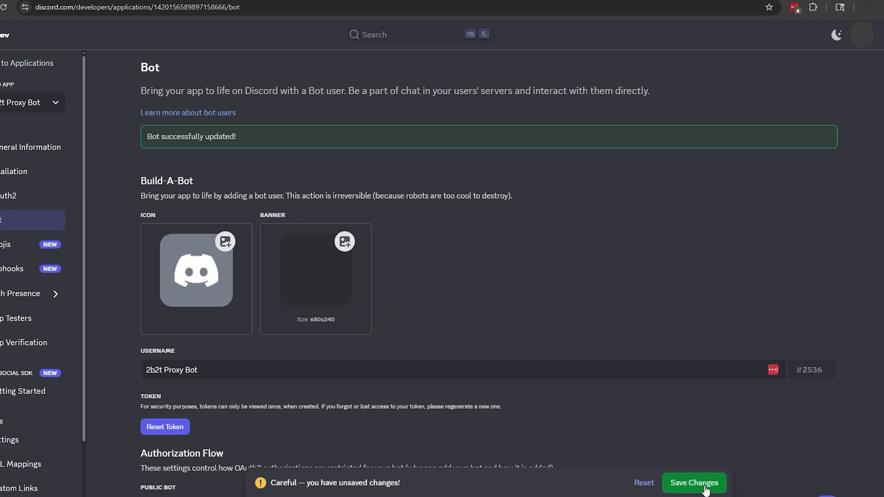
Step: Generate an OAuth2 invite with bot scope and Send Messages, and authorize it into bot hub
left_click(8, 196)
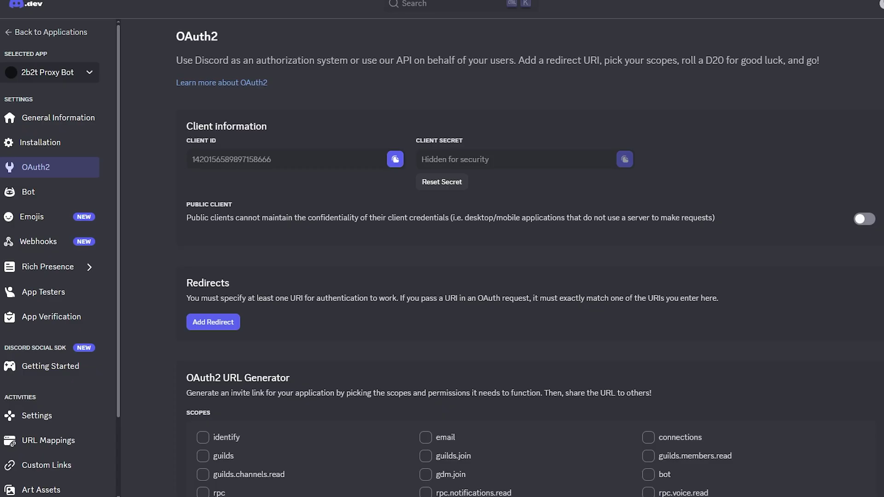
scroll(152, 355, "down", 4)
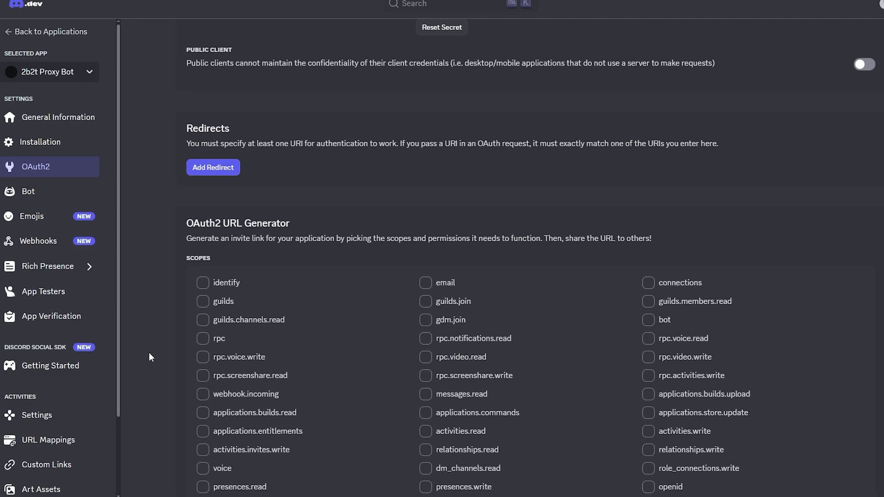
scroll(148, 352, "down", 3)
left_click(649, 218)
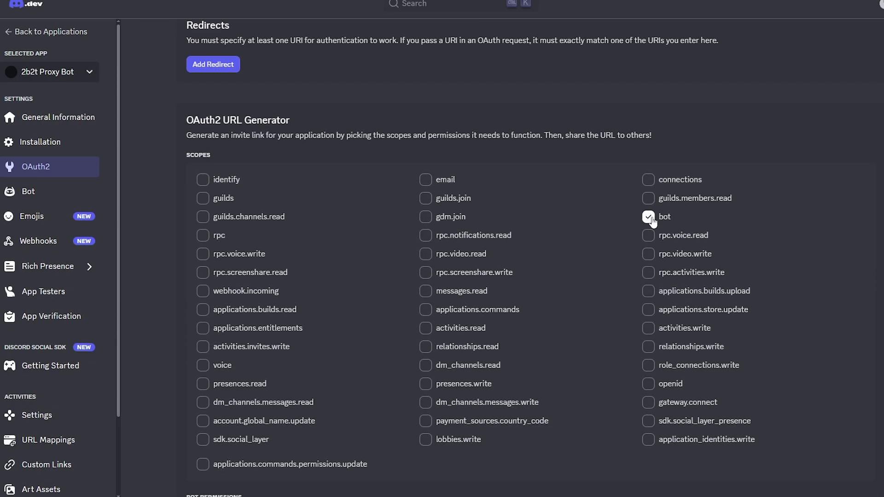
scroll(275, 474, "down", 6)
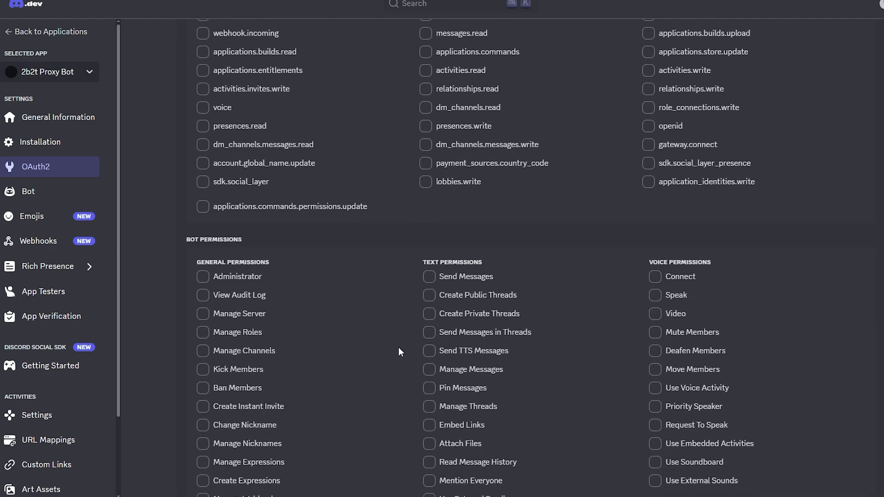
left_click(429, 276)
scroll(385, 327, "down", 5)
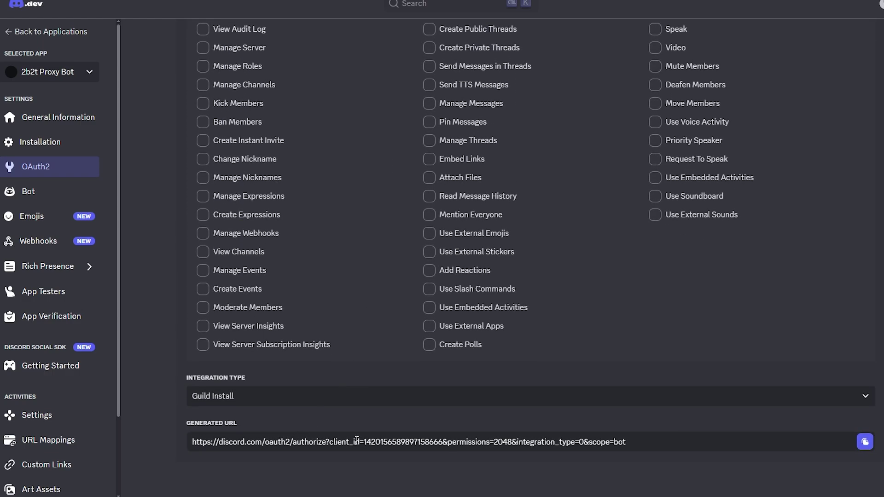
left_click(865, 441)
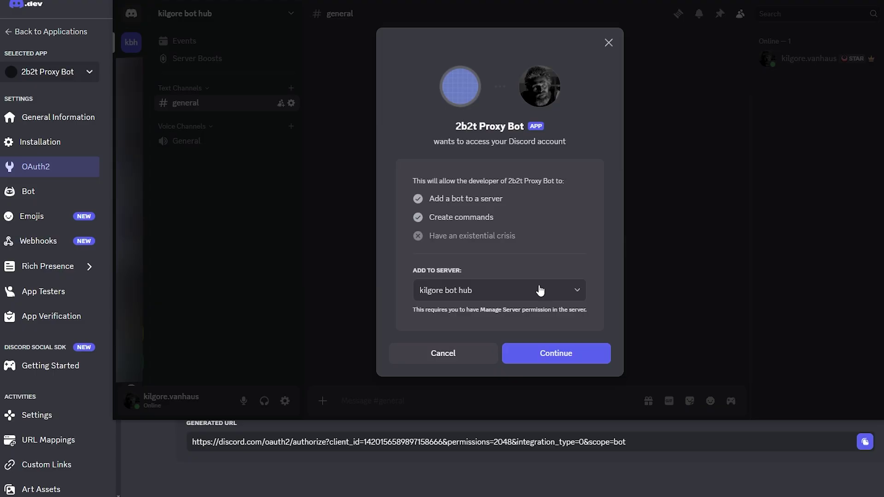
left_click(540, 354)
left_click(540, 354)
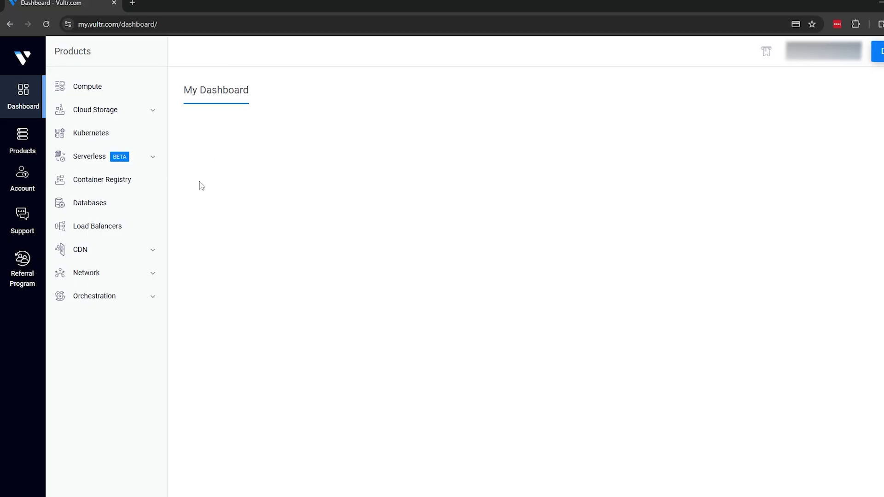
Step: Start a new Orchestration startup script and name it Zenith Proxy
left_click(151, 298)
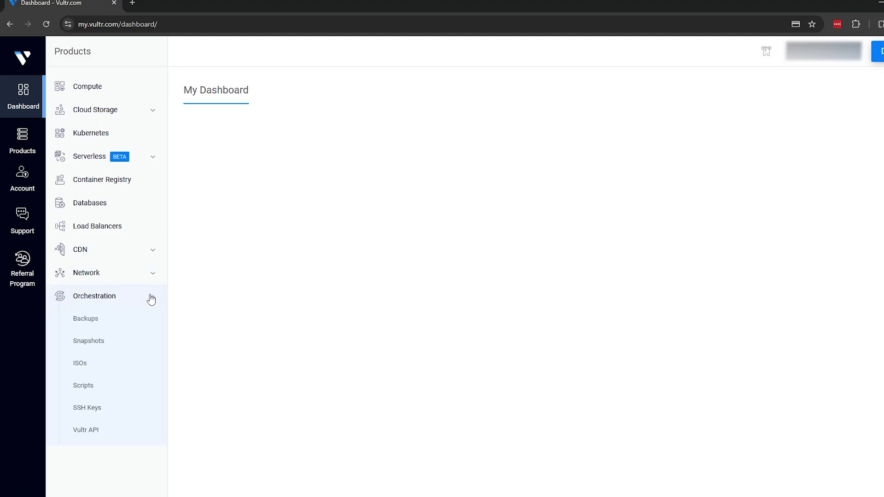
left_click(110, 393)
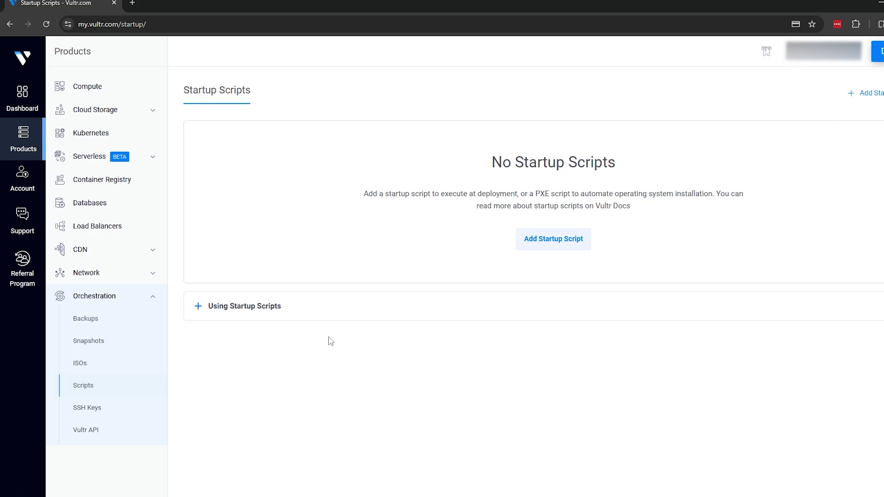
left_click(534, 245)
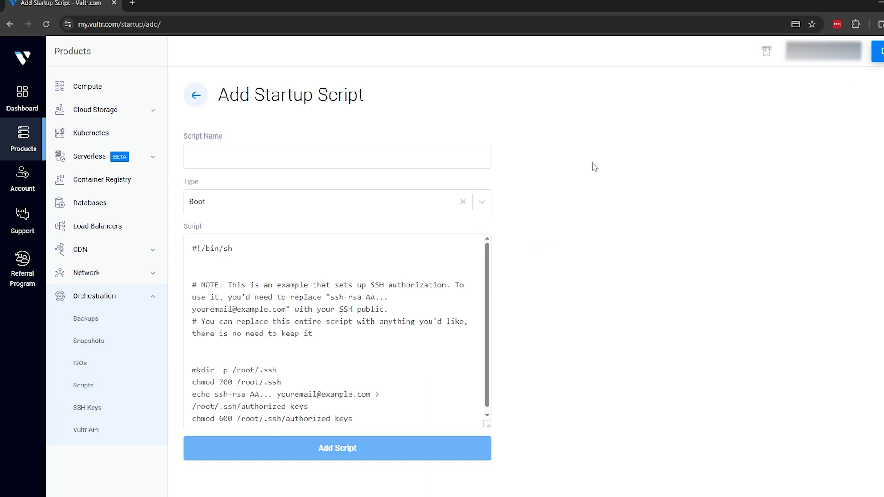
left_click(369, 156)
type("Ze")
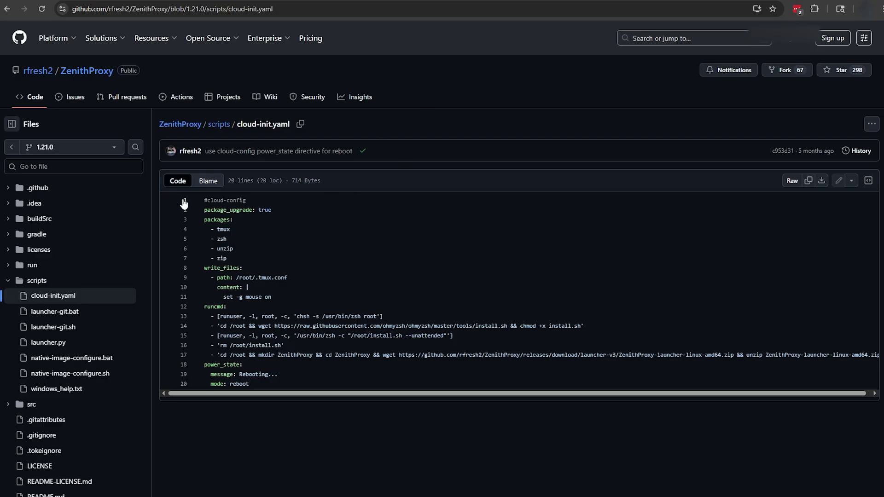
Step: Replace the script body with the copied cloud-init.yaml, save it, and return to Cloud Compute
left_click_drag(202, 197, 375, 405)
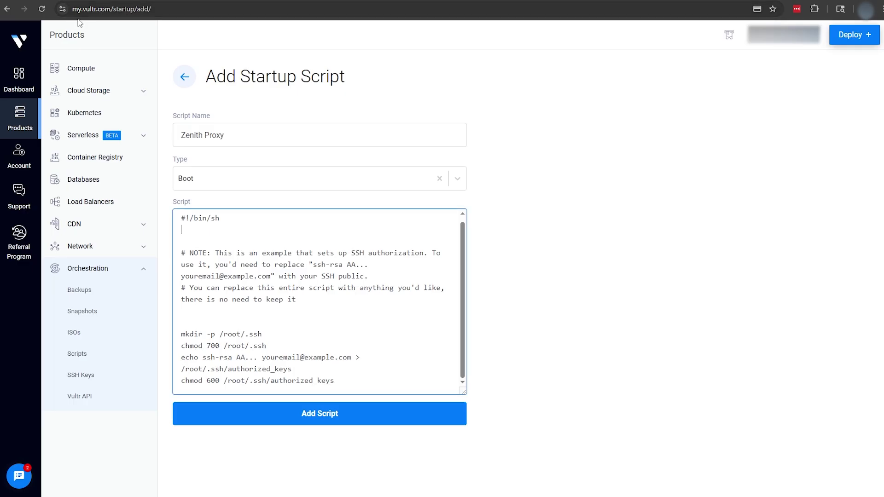
left_click(210, 242)
key("ctrl+a")
key("ctrl+v")
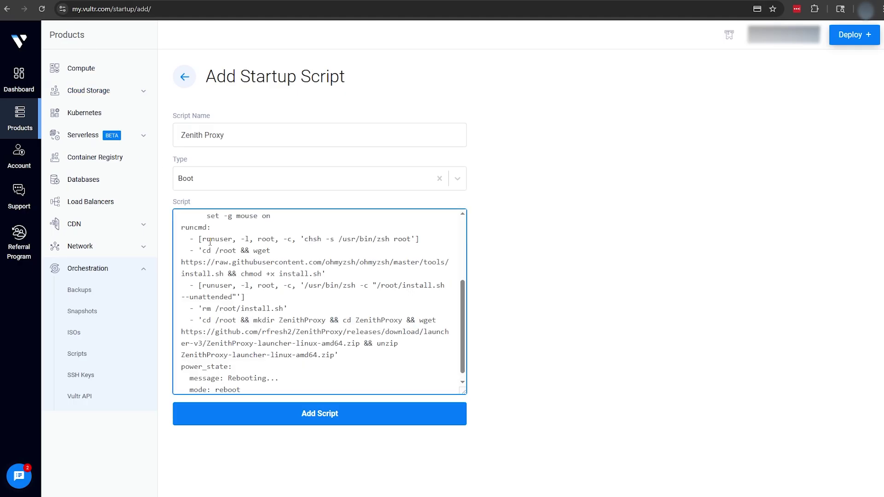
left_click(326, 414)
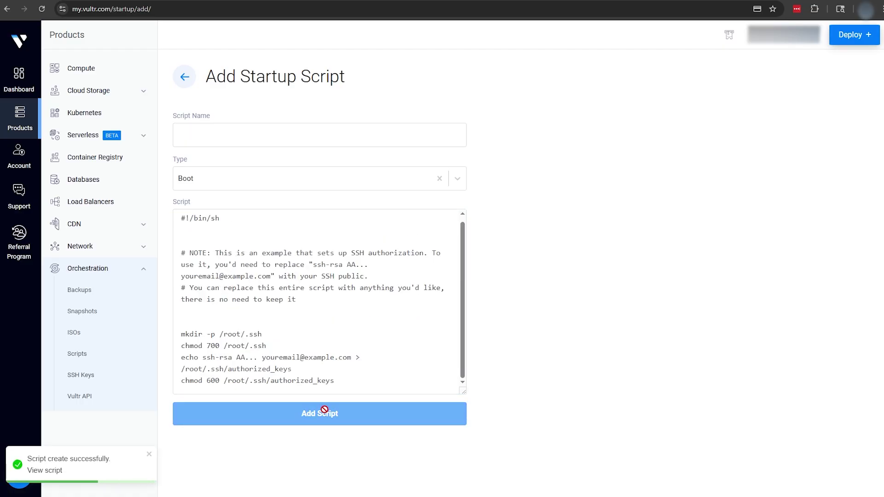
left_click(111, 68)
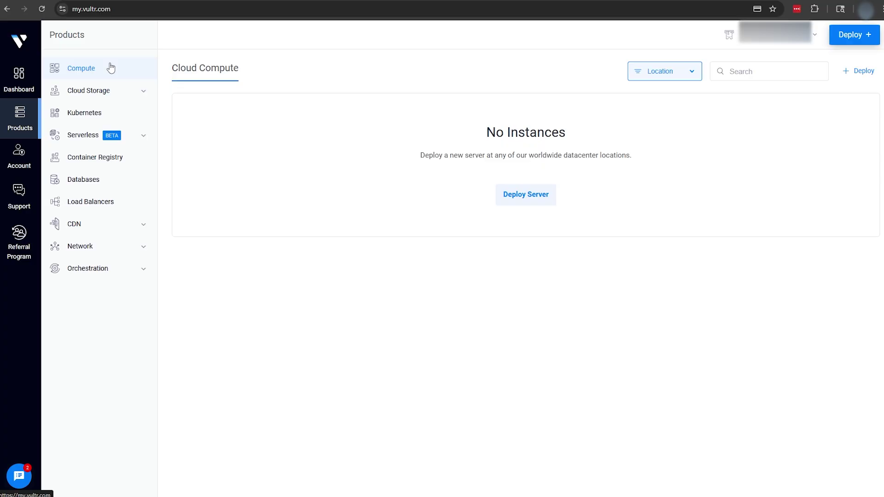
Step: Choose Shared CPU, New York (NJ), plan vc2-1c-0.5gb, and disable automatic backups ($3.50/mo)
left_click(523, 202)
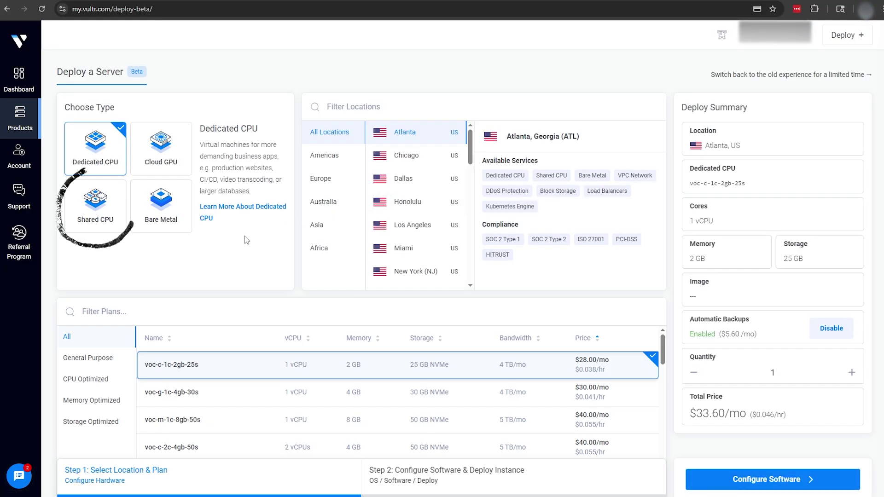
left_click(115, 232)
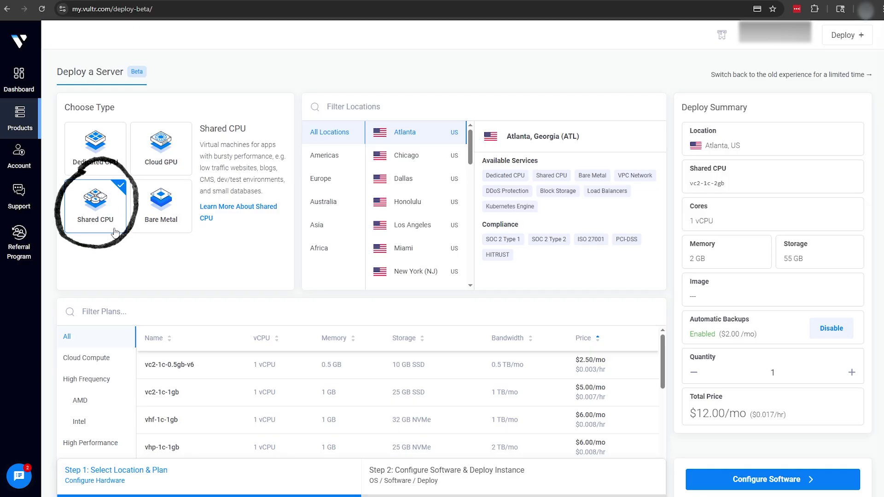
left_click(397, 272)
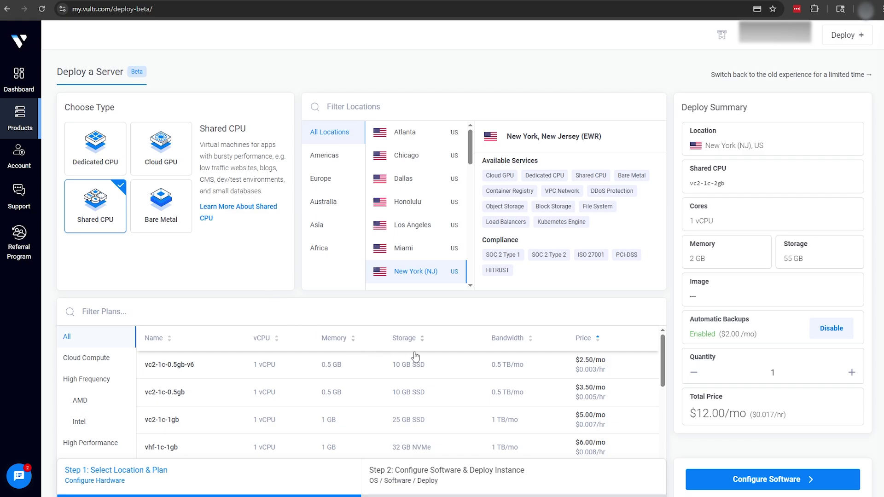
left_click(561, 392)
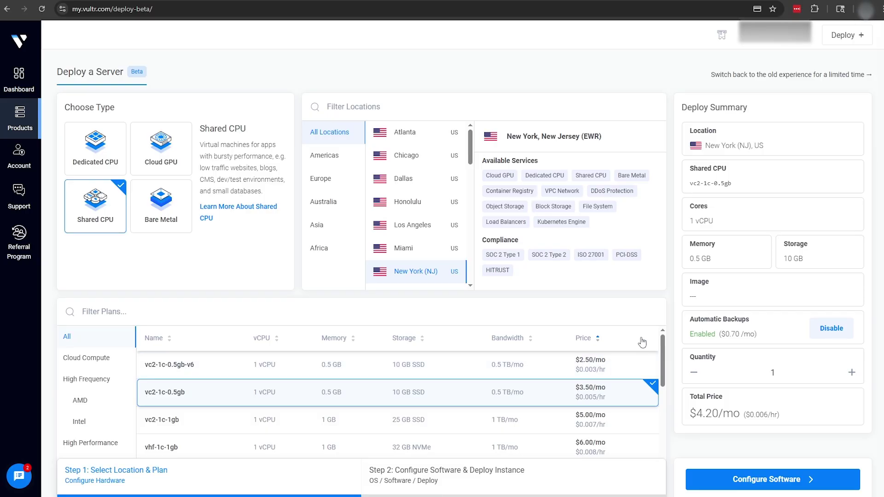
left_click(822, 327)
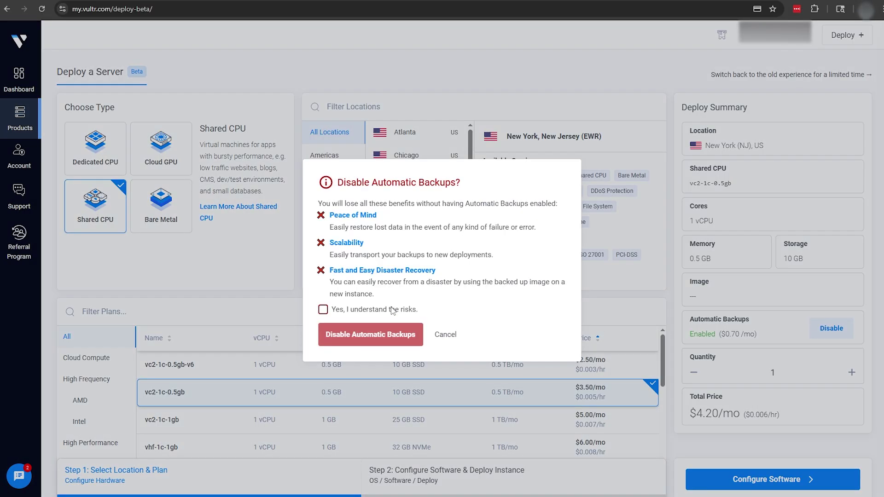
left_click(322, 310)
left_click(325, 332)
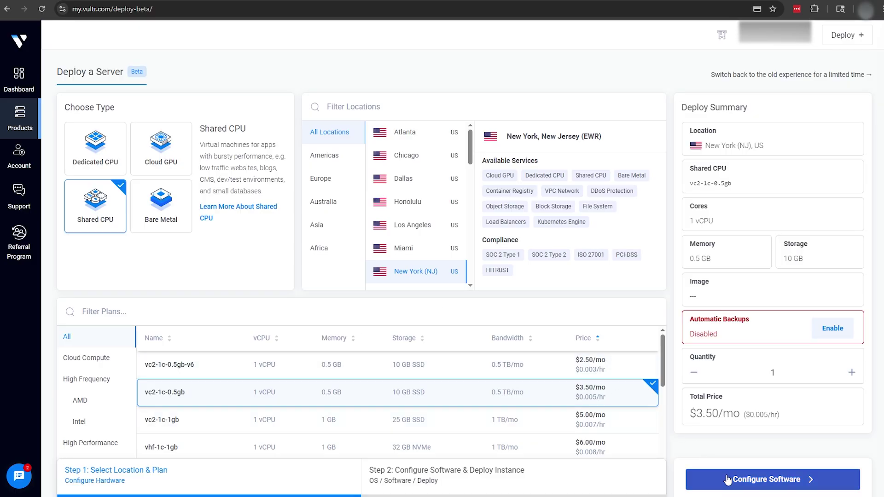
left_click(757, 479)
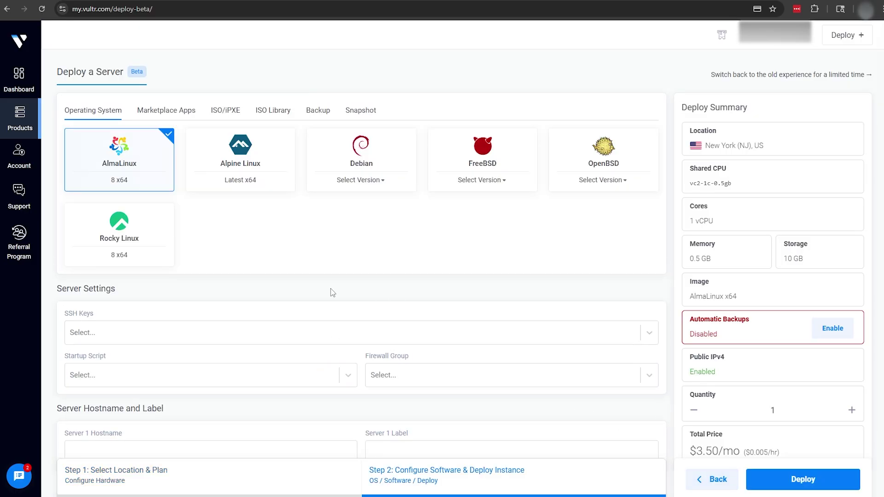
Step: Select Debian 13 x64, attach the Zenith Proxy script, label it '2b2t Proxy' and deploy
left_click(364, 185)
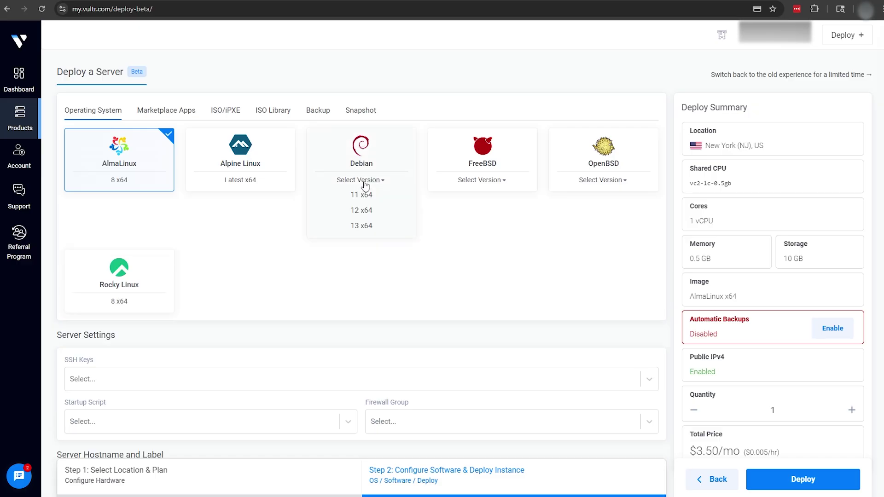
left_click(362, 226)
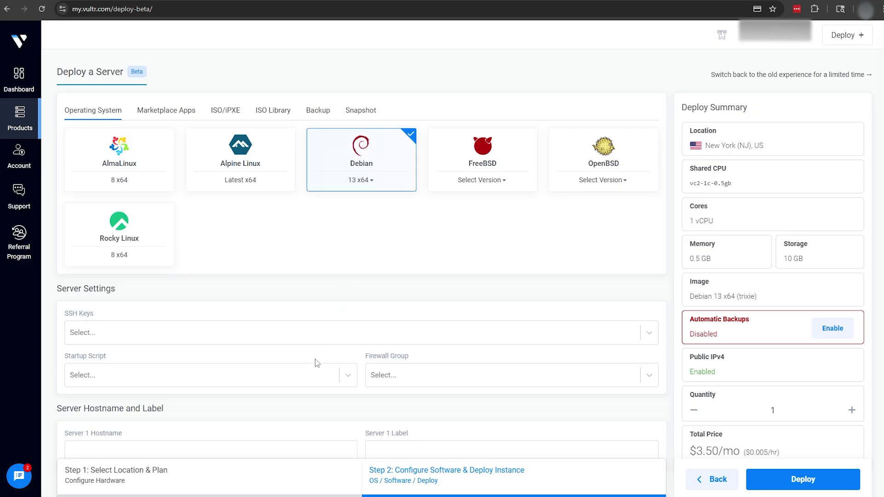
left_click(311, 374)
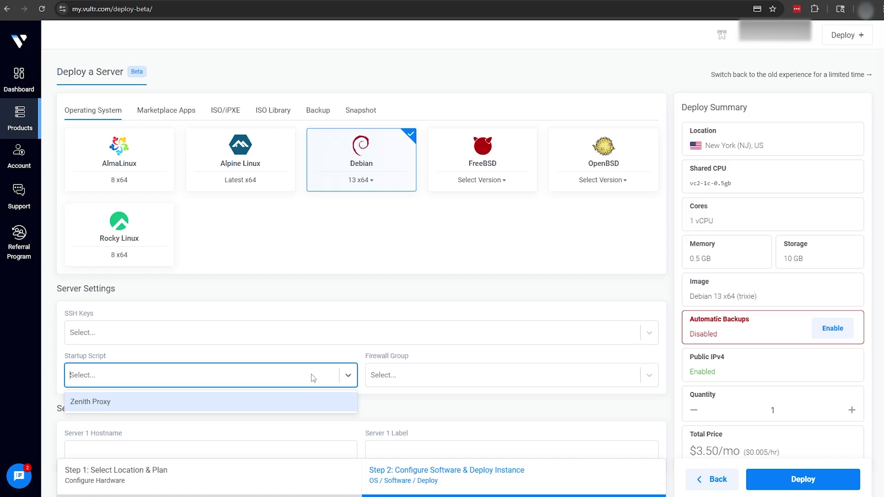
left_click(310, 402)
scroll(310, 402, "down", 4)
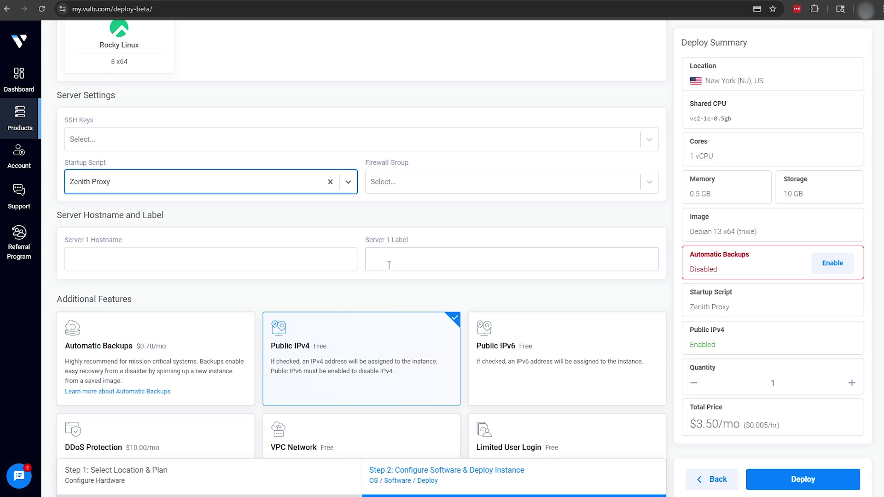
left_click(383, 256)
type("2b2t Proxy")
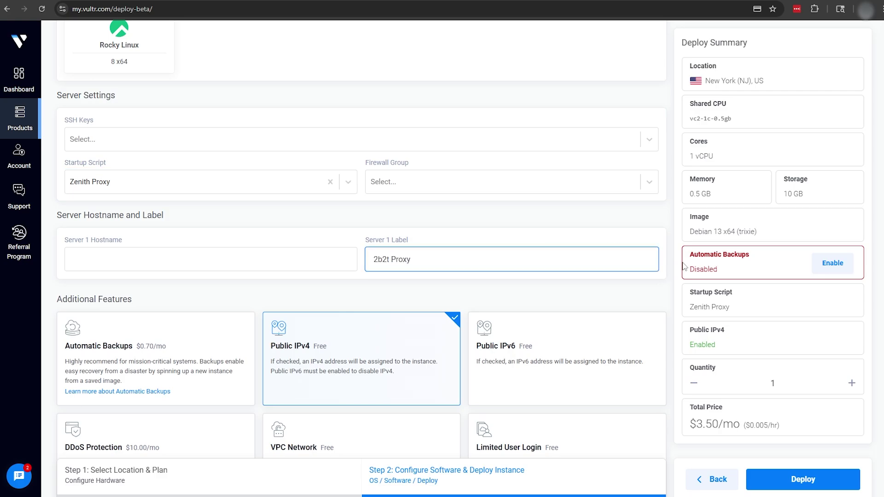
left_click(798, 479)
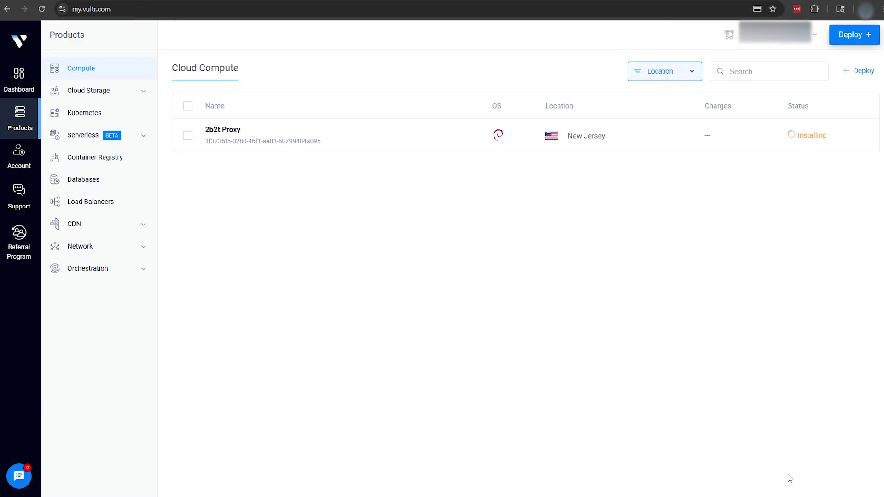
Step: Open the 2b2t Proxy server's overview page and reveal its root password
left_click(861, 134)
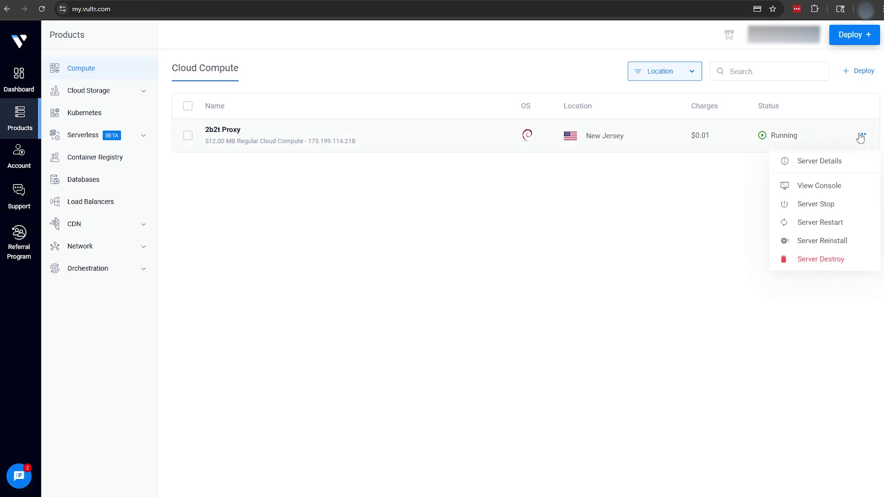
left_click(834, 184)
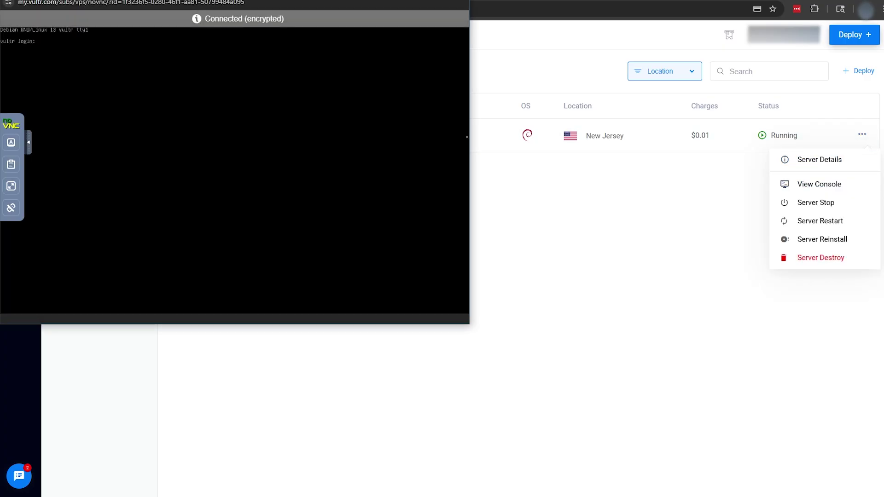
key("alt+Tab")
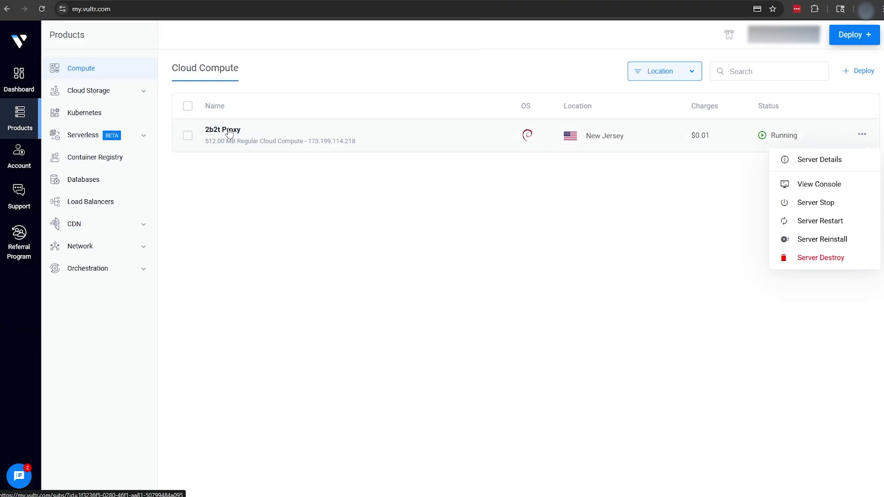
left_click(230, 131)
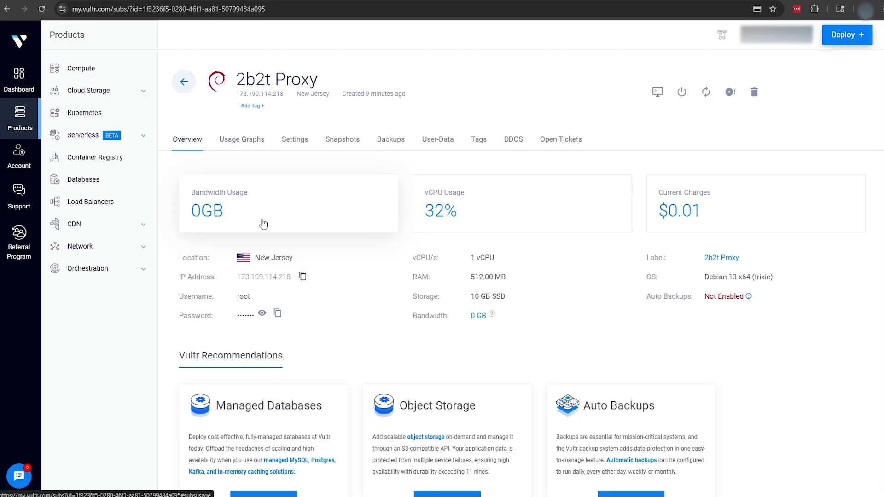
left_click(262, 313)
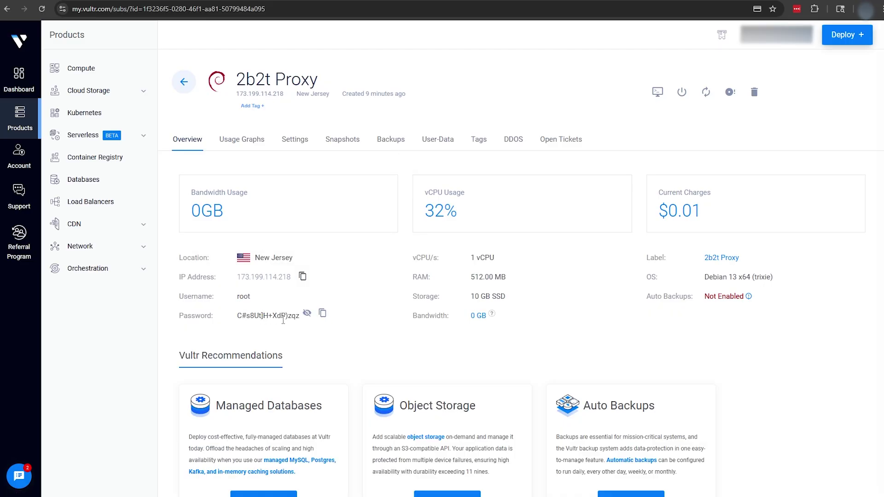
Step: Open the server's web console and enter root as the login name
left_click(657, 92)
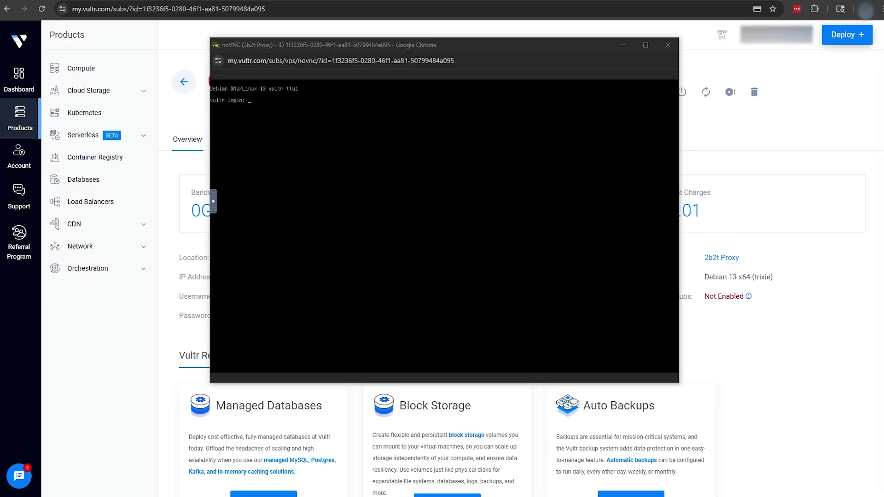
left_click(261, 200)
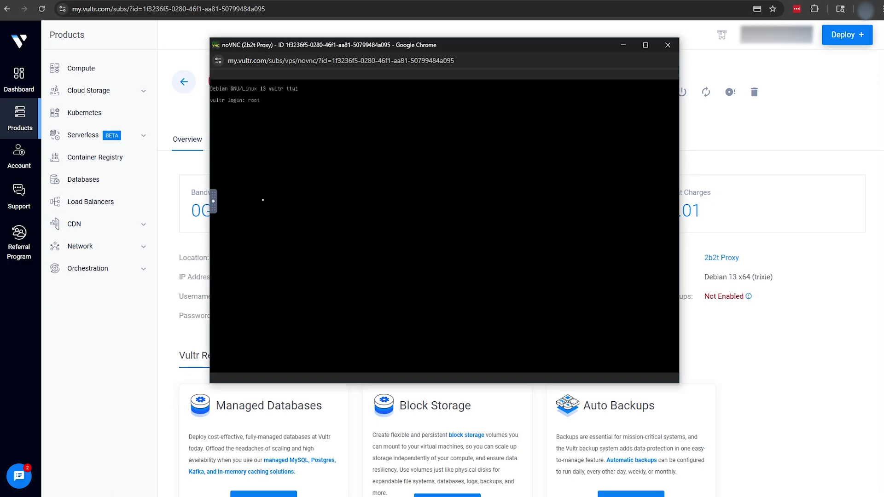
type("root")
key("Return")
Step: Paste the root password through the noVNC clipboard panel and log in
left_click(214, 200)
left_click(222, 224)
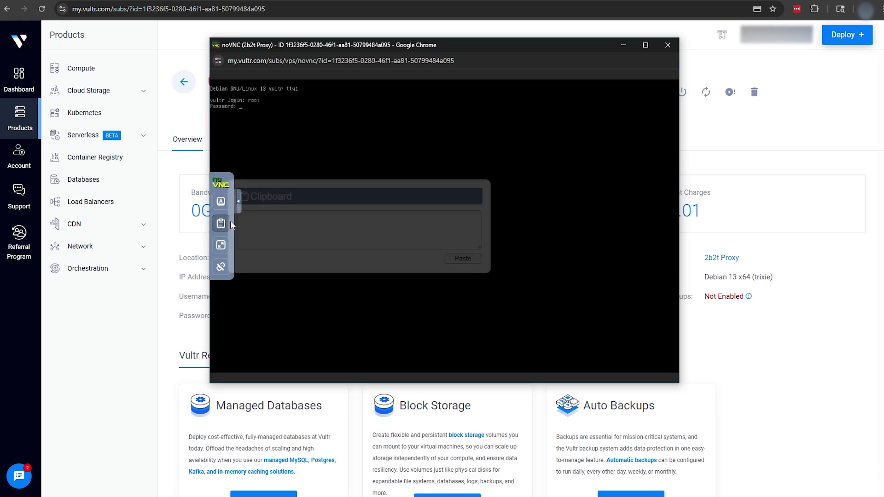
left_click(300, 230)
key("ctrl+v")
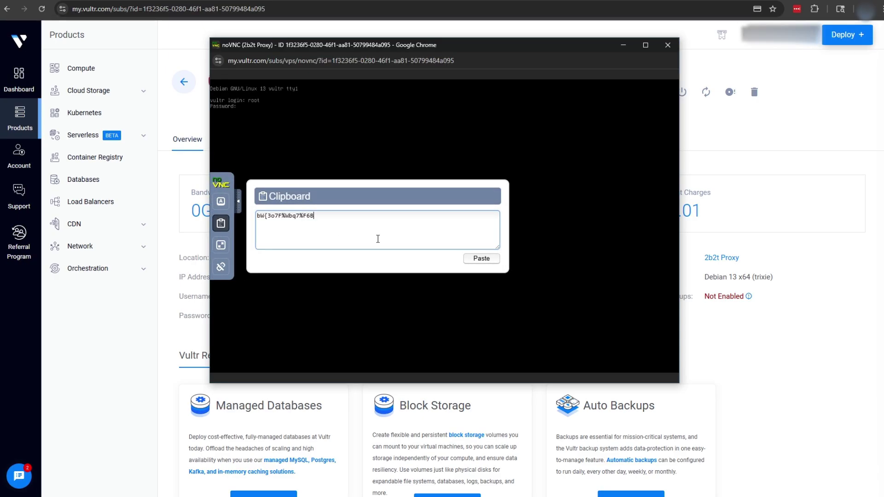
left_click(479, 259)
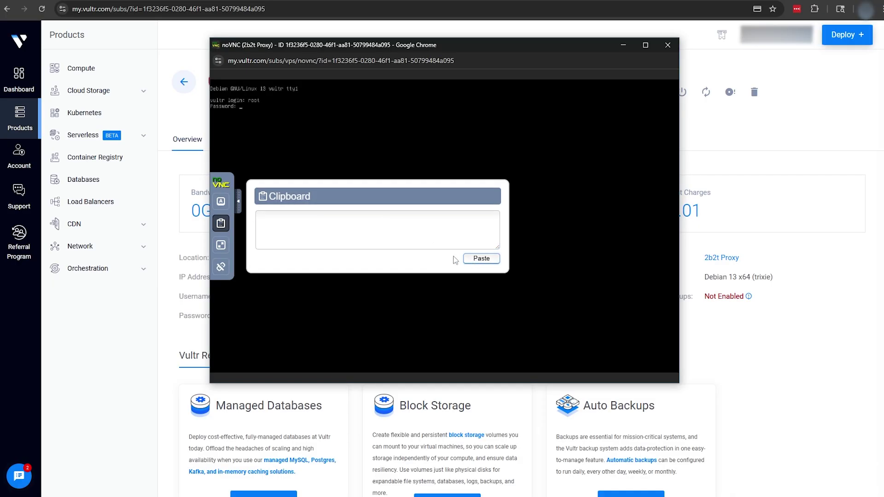
left_click(239, 204)
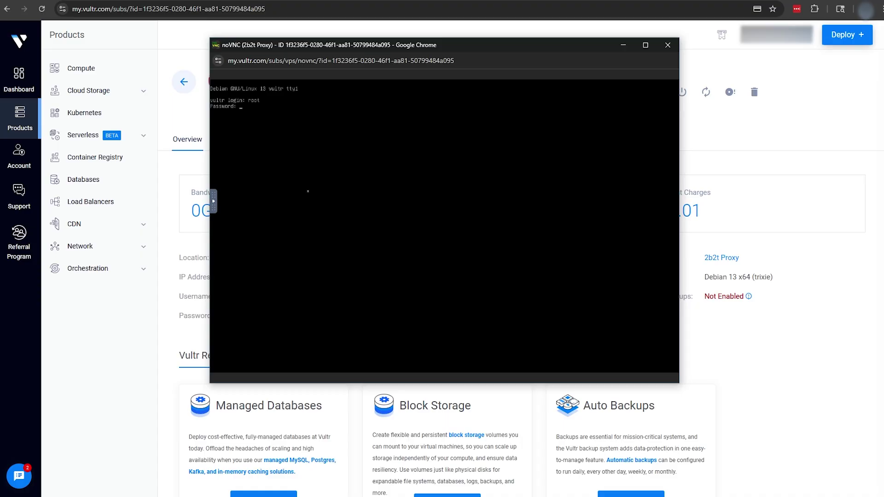
key("Return")
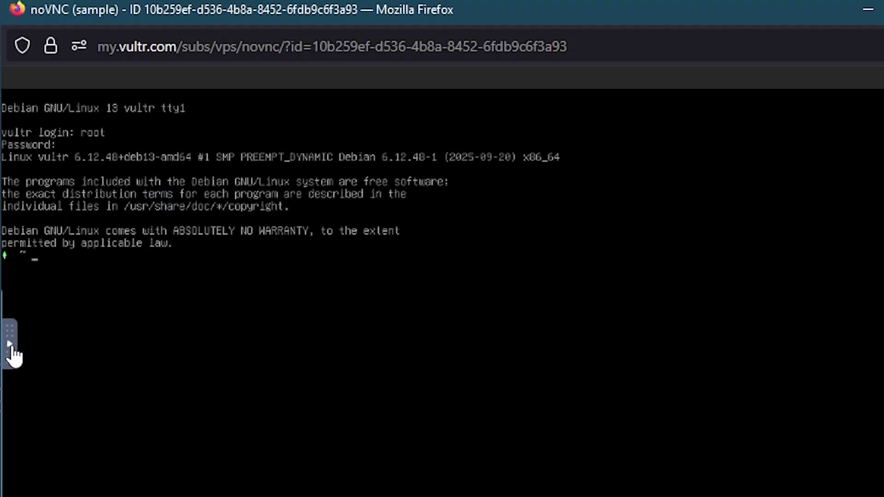
Step: Paste 'sudo ufw allow 25565/tcp' into the console via the clipboard panel and run it
left_click(7, 349)
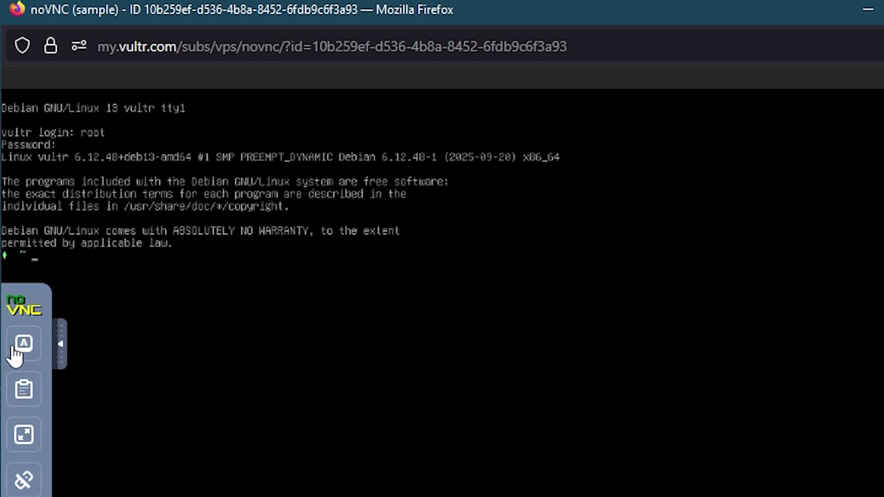
left_click(24, 389)
left_click(130, 393)
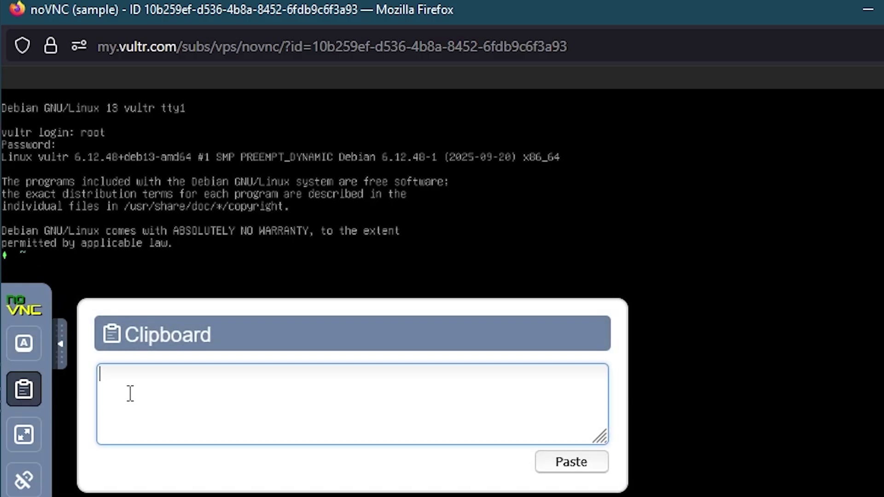
type("sudo ufw allow 25565/tcp")
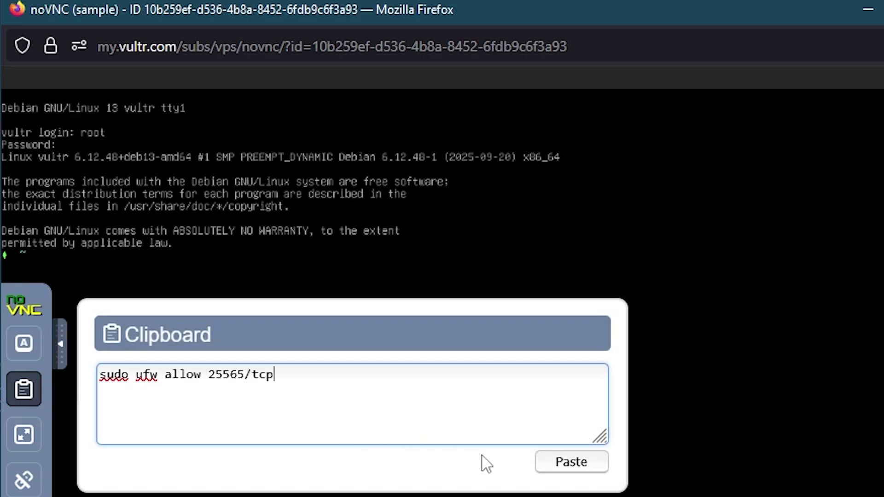
left_click(547, 462)
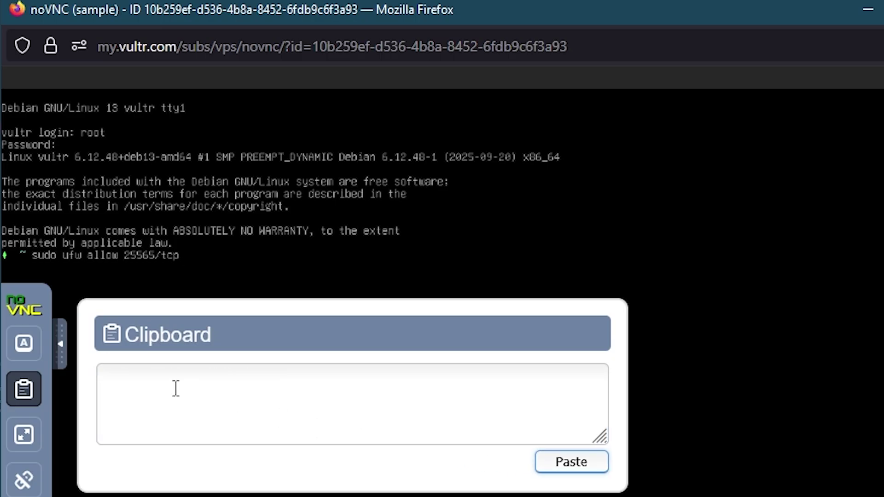
left_click(60, 345)
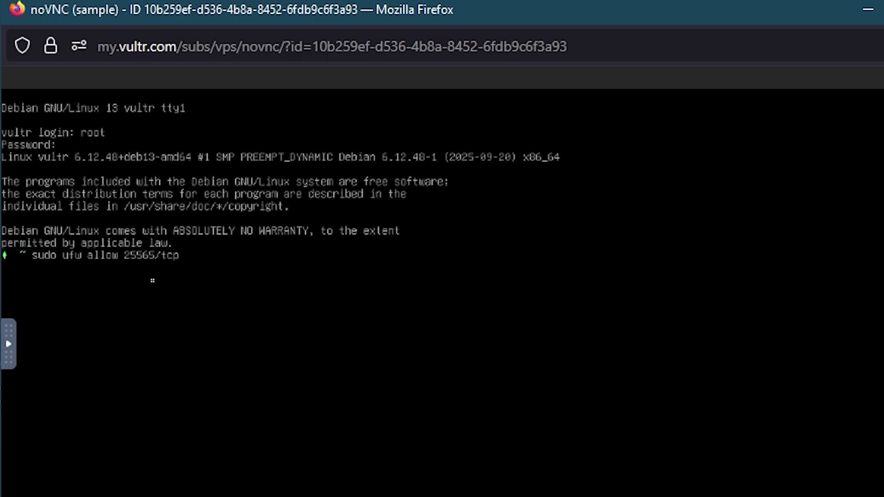
key("Return")
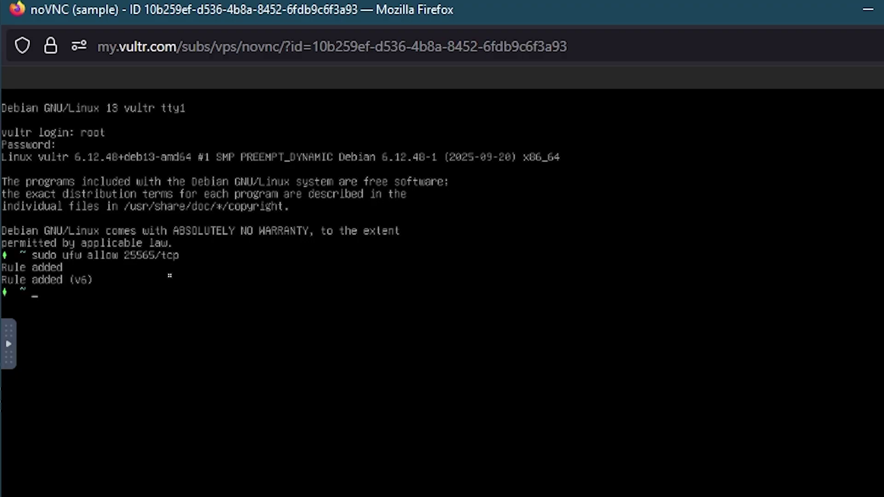
Step: Start a tmux session, move into the ZenithProxy folder, and run ./launch
type("tmux")
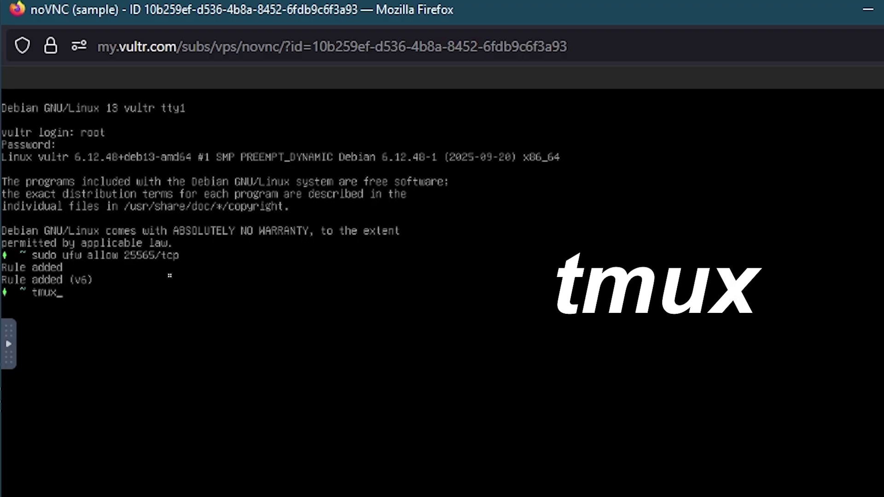
key("Return")
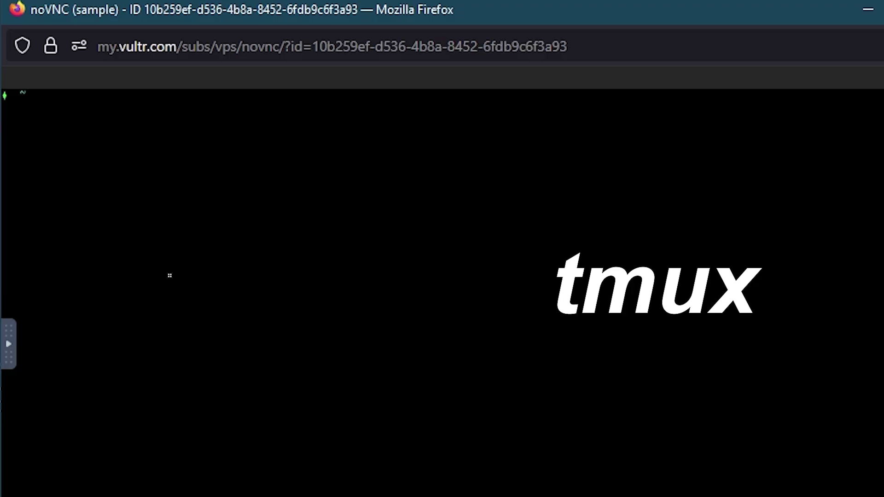
type("c")
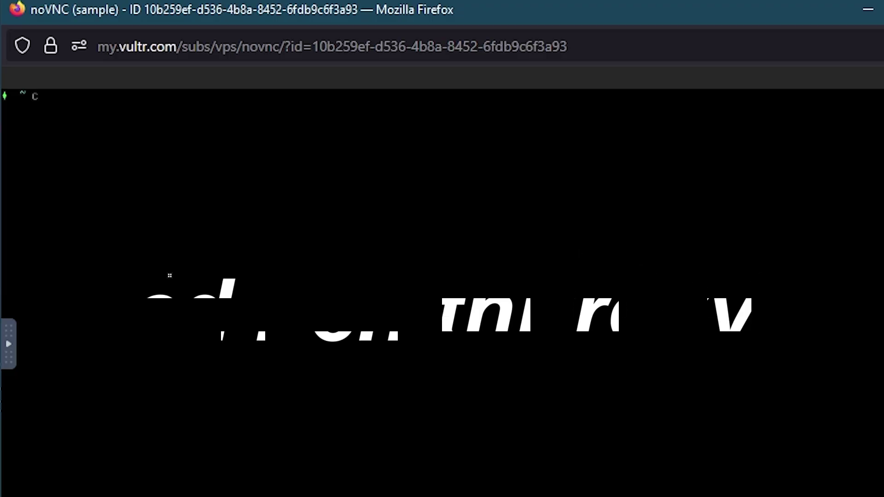
type("d Zenith")
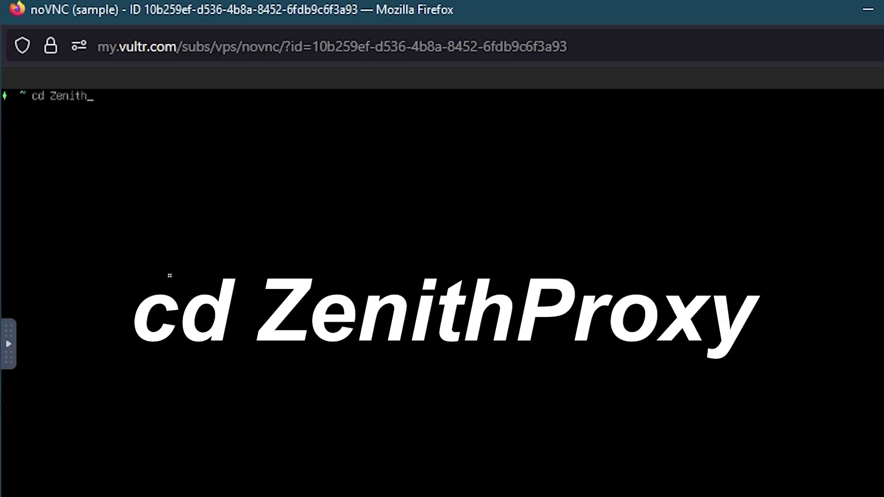
type("Proxy")
key("Return")
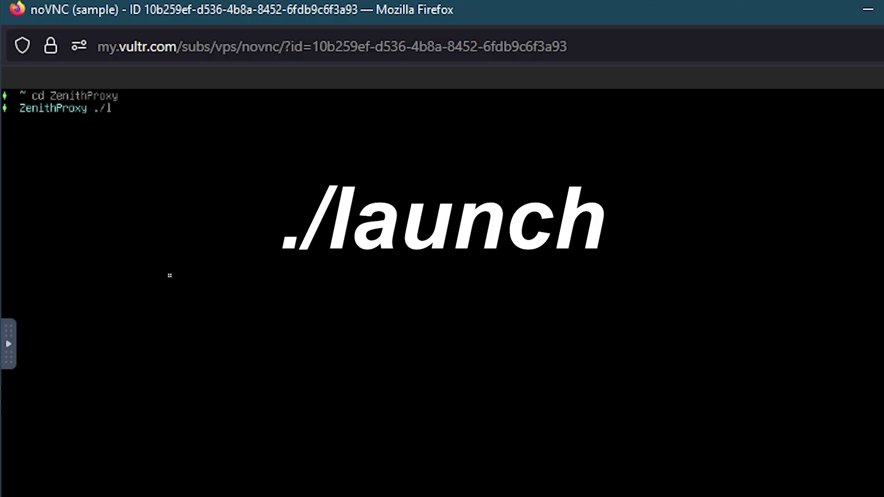
type("./launch")
key("Return")
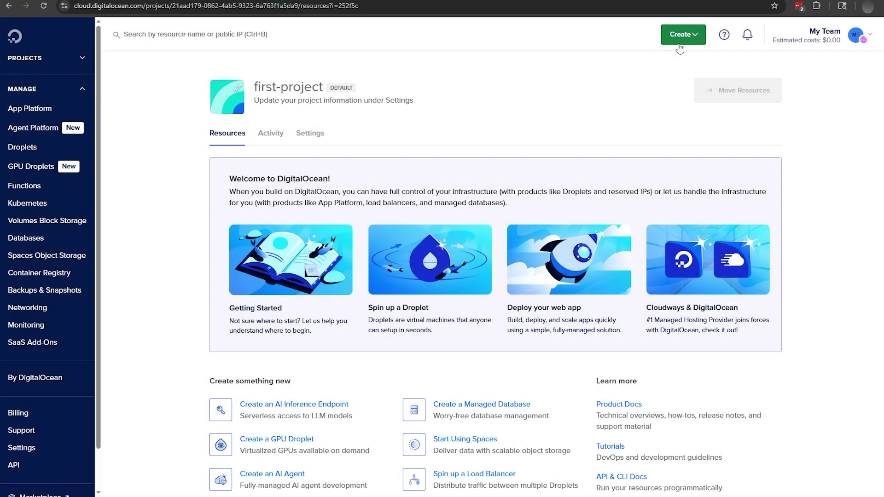
Step: Start a new droplet in the New York region running Ubuntu 24.04 (LTS)
left_click(684, 41)
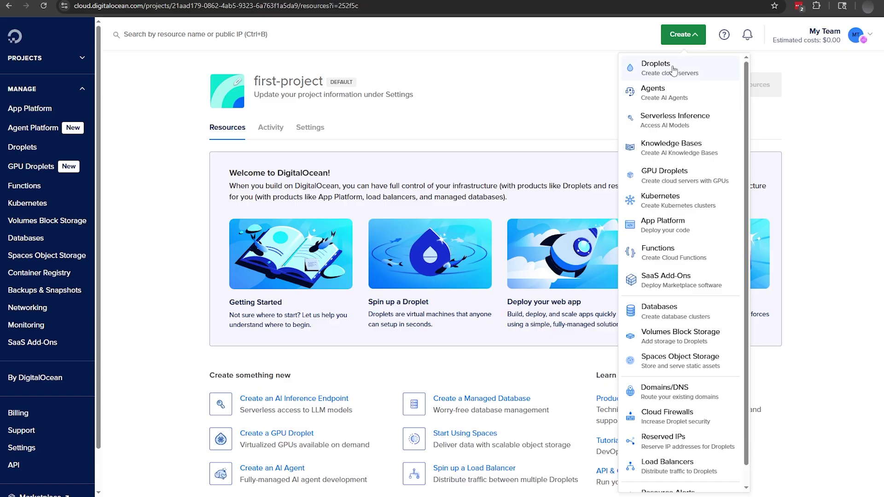
left_click(673, 68)
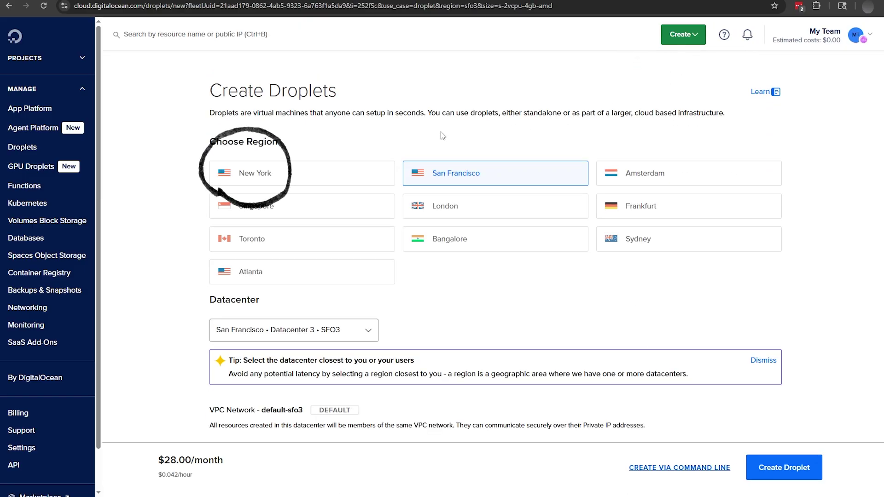
left_click(336, 172)
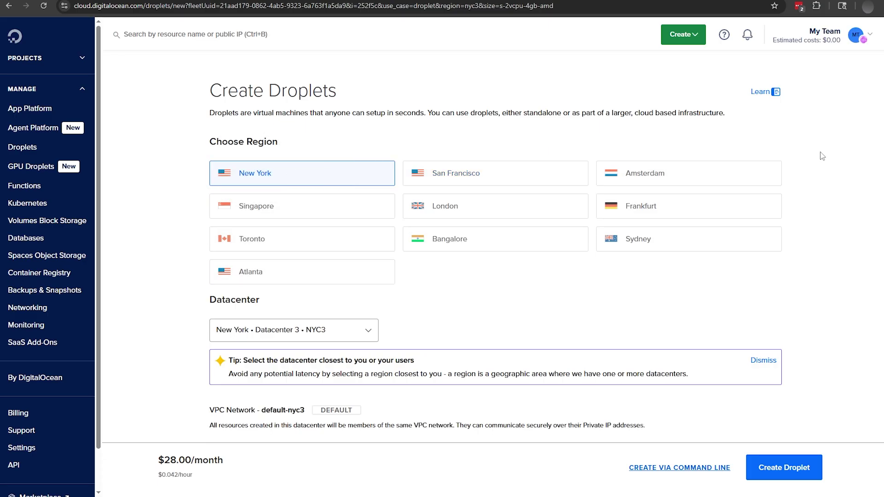
scroll(495, 251, "down", 1)
scroll(845, 220, "down", 5)
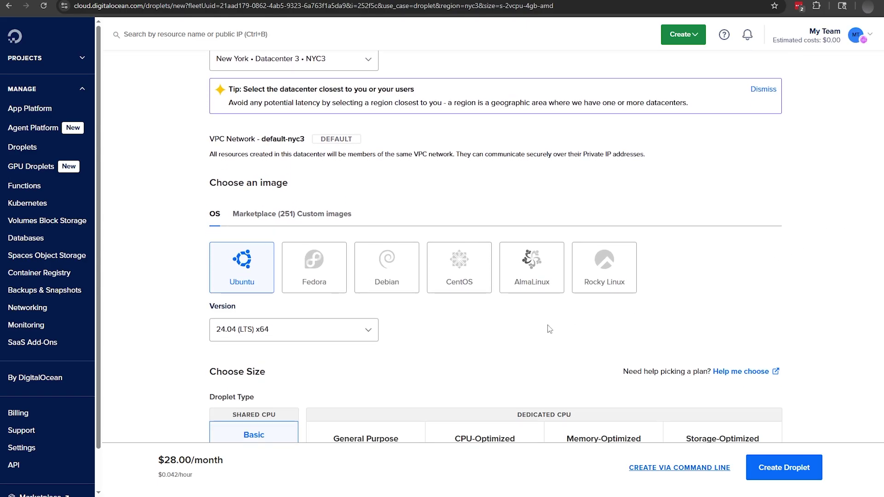
left_click(370, 333)
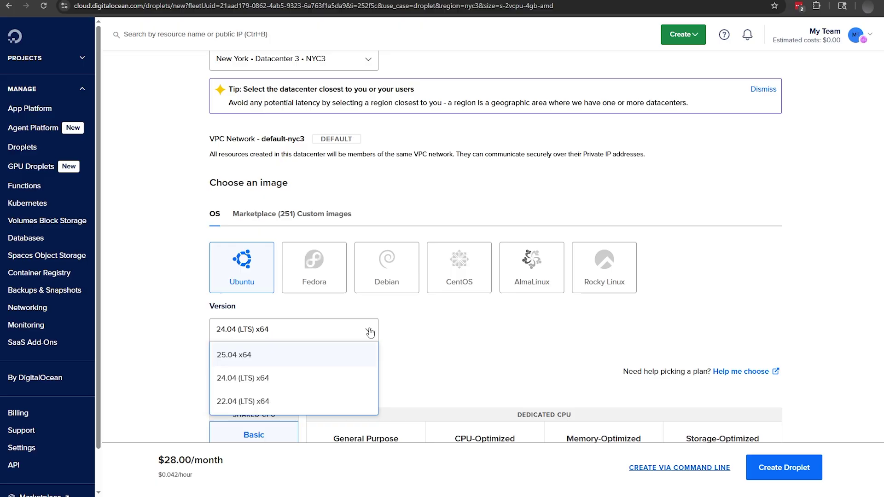
left_click(307, 378)
Step: Choose the Regular CPU $4/month plan and enter a root password
scroll(880, 270, "down", 5)
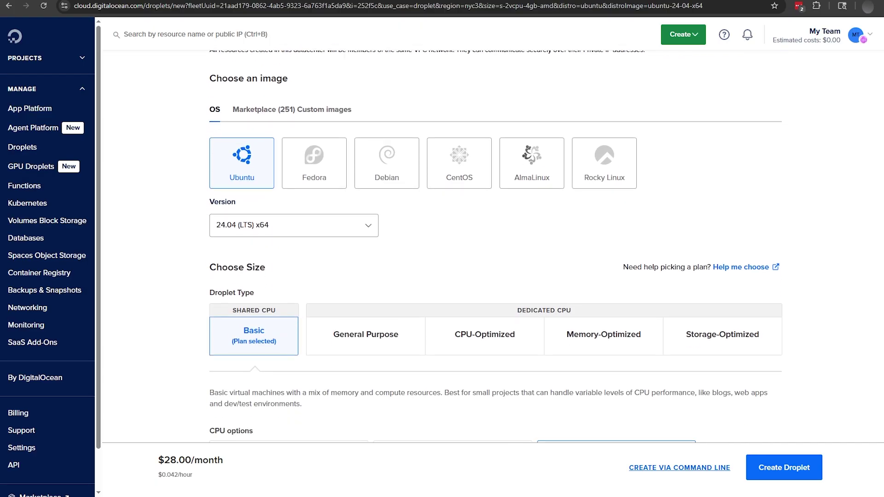
scroll(880, 273, "down", 1)
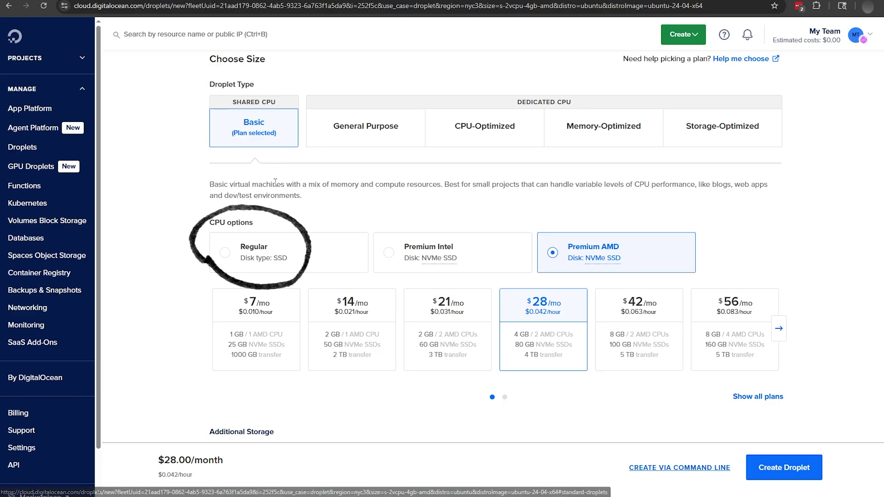
left_click(262, 259)
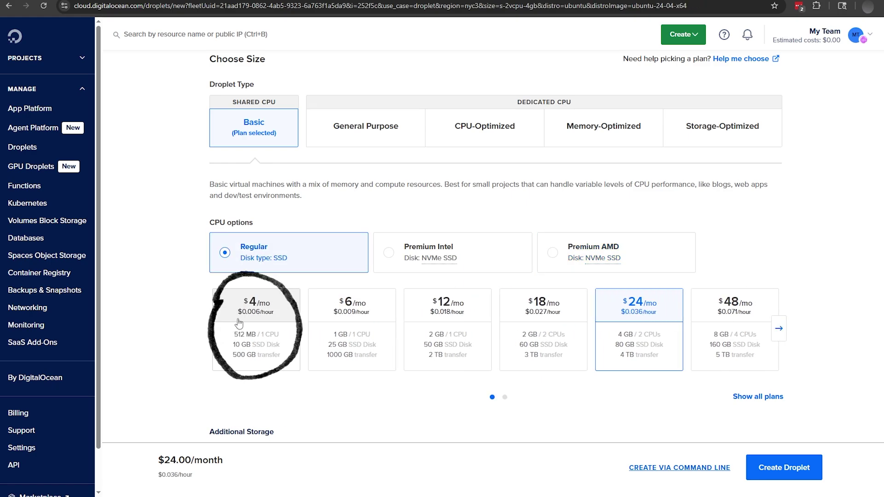
left_click(226, 329)
scroll(226, 329, "down", 3)
scroll(862, 362, "down", 9)
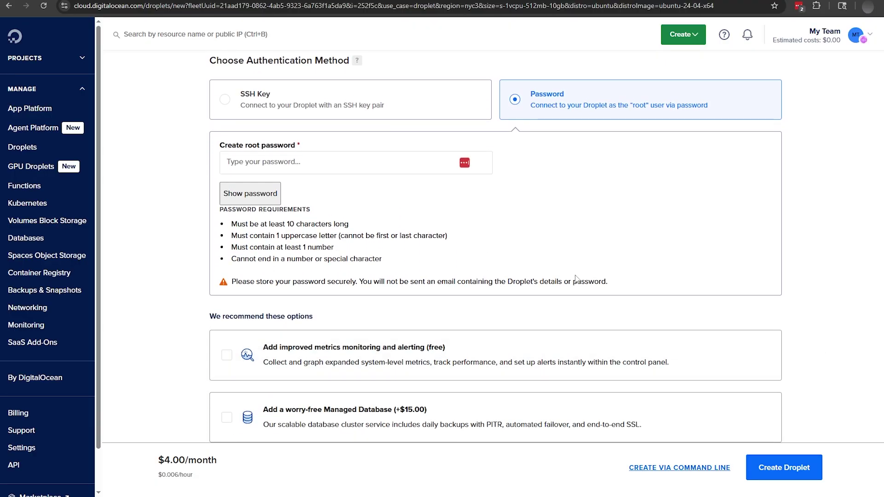
left_click(302, 170)
key("ctrl+v")
scroll(340, 253, "down", 3)
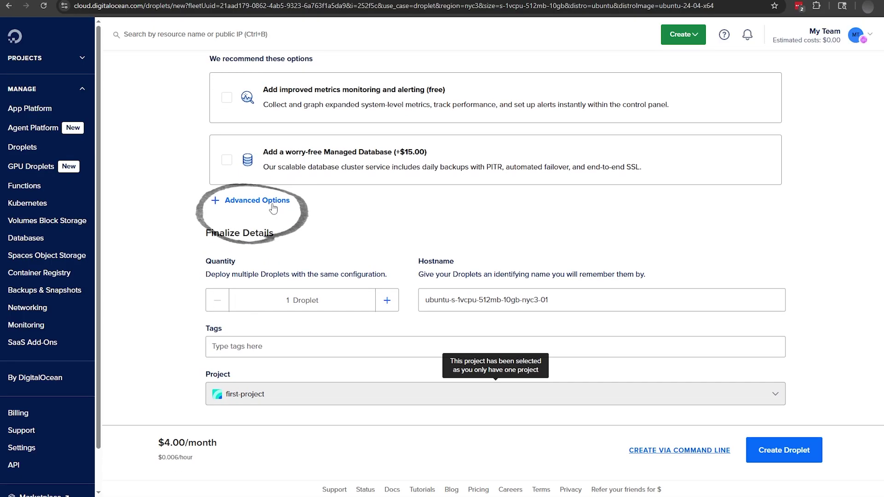
Step: Enable initialization scripts and paste the copied ZenithProxy cloud-init.yaml as user data
left_click(274, 207)
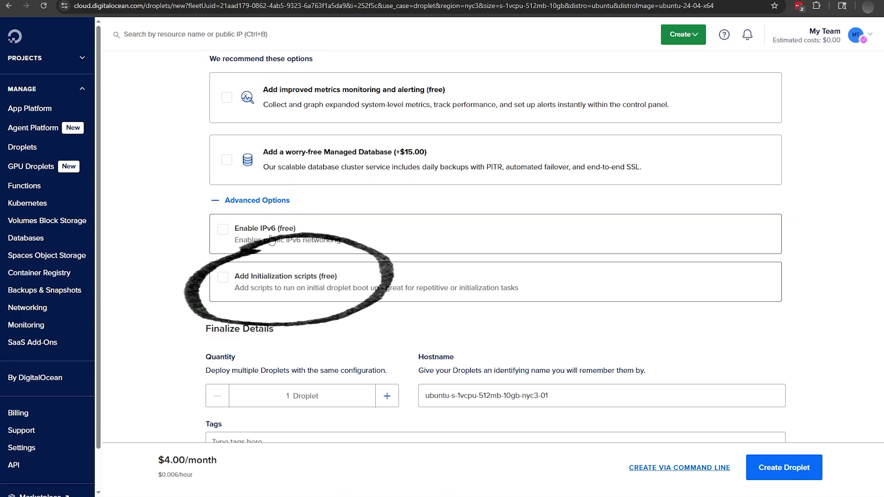
left_click(269, 275)
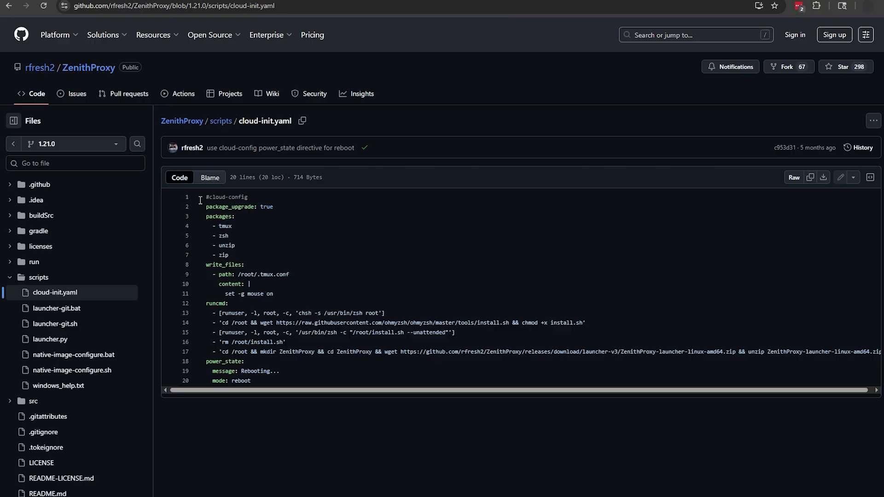
left_click_drag(206, 197, 276, 385)
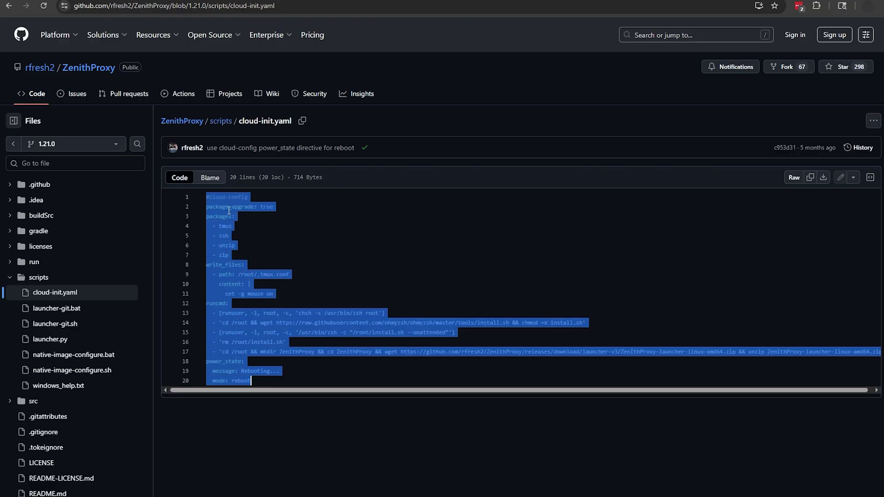
key("ctrl+c")
key("ctrl+Tab")
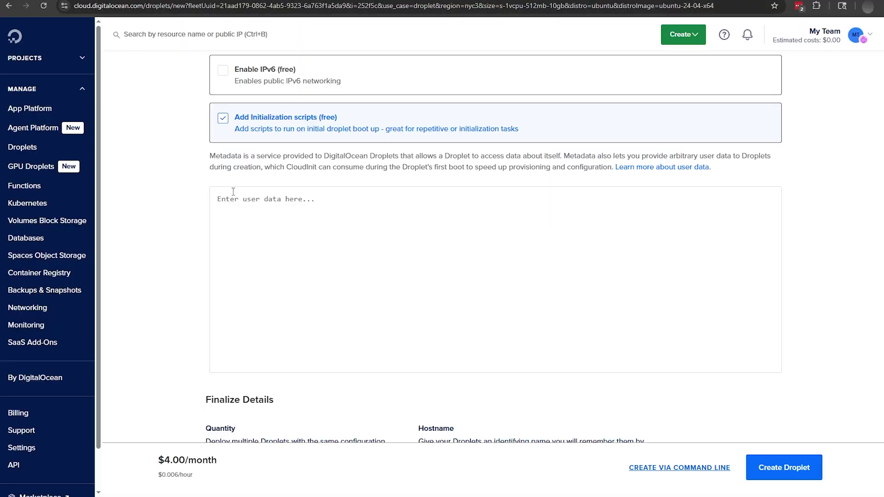
left_click(243, 206)
key("ctrl+v")
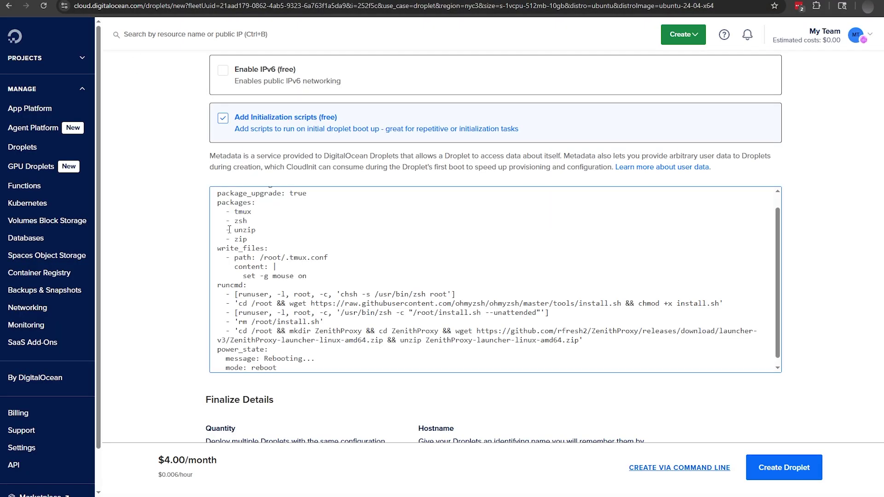
scroll(229, 230, "down", 3)
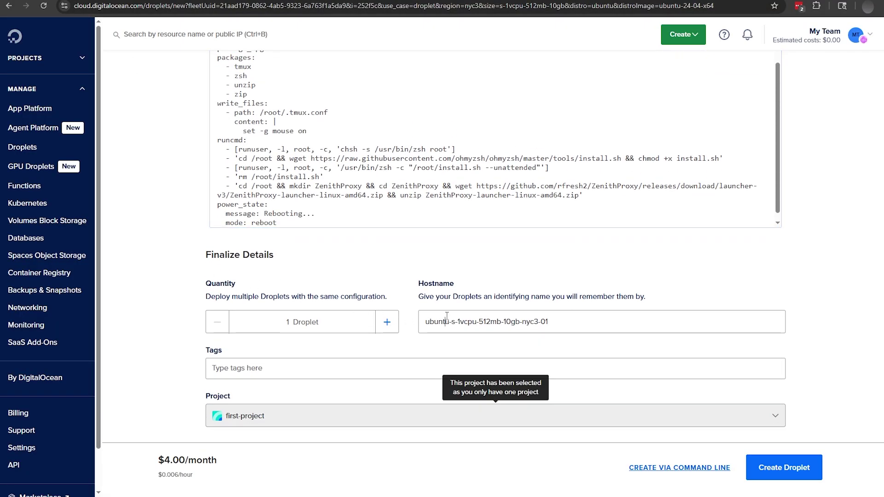
Step: Set the hostname to 2b2t-Proxy and create the droplet
triple_click(449, 316)
type("2b2t-Proxy")
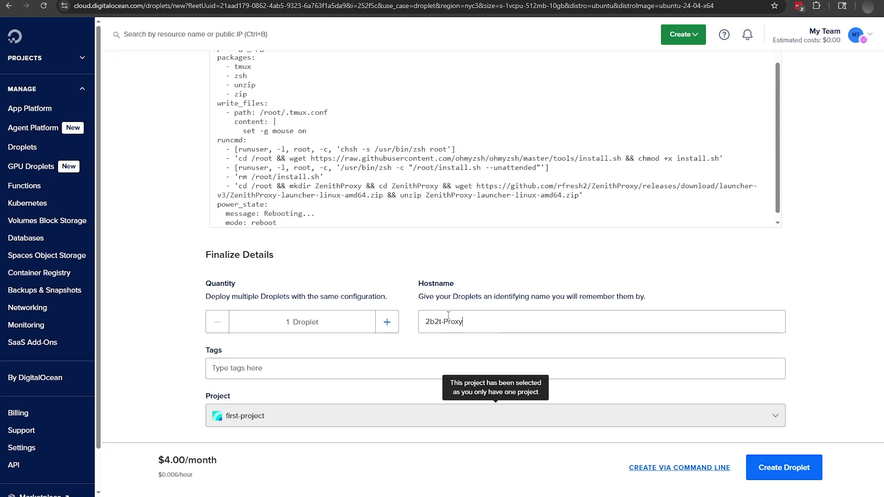
scroll(629, 383, "down", 1)
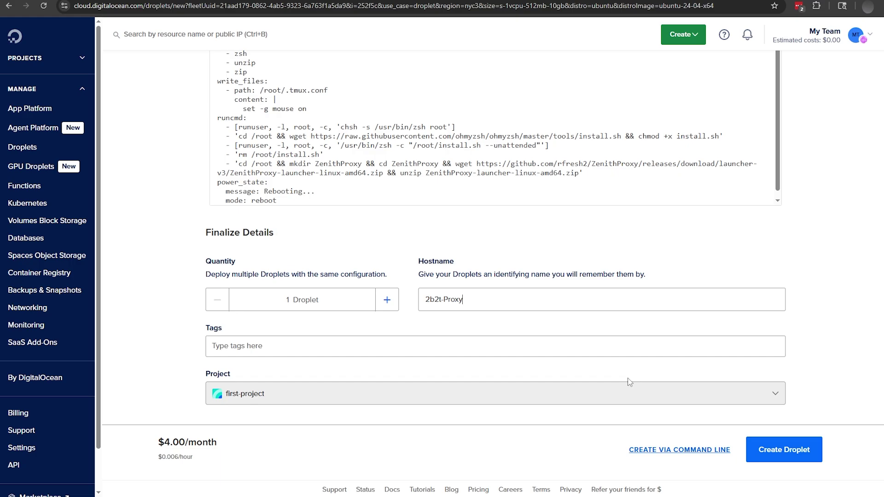
left_click(778, 449)
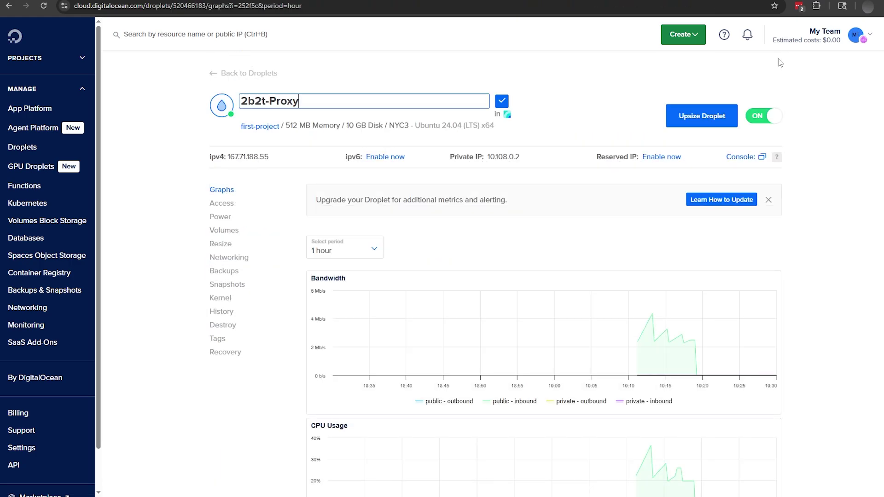
Step: In the droplet's web console, start tmux and run ./launch from the ZenithProxy folder
left_click(748, 157)
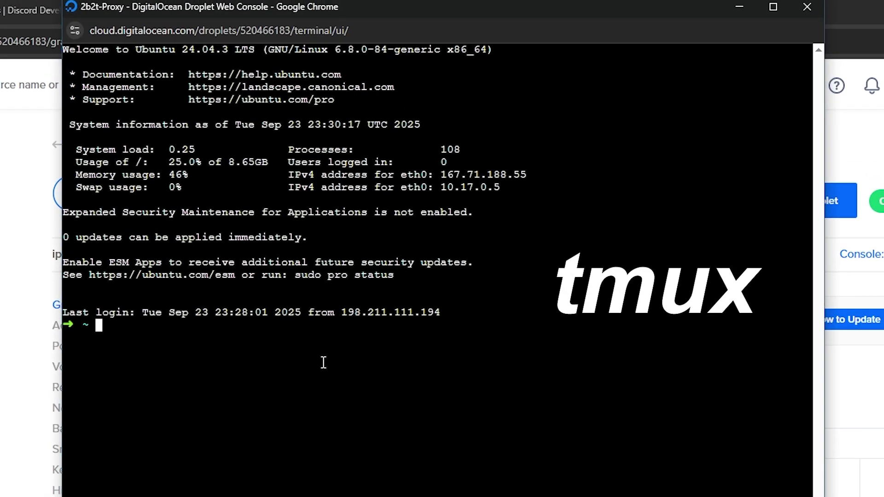
type("tmux")
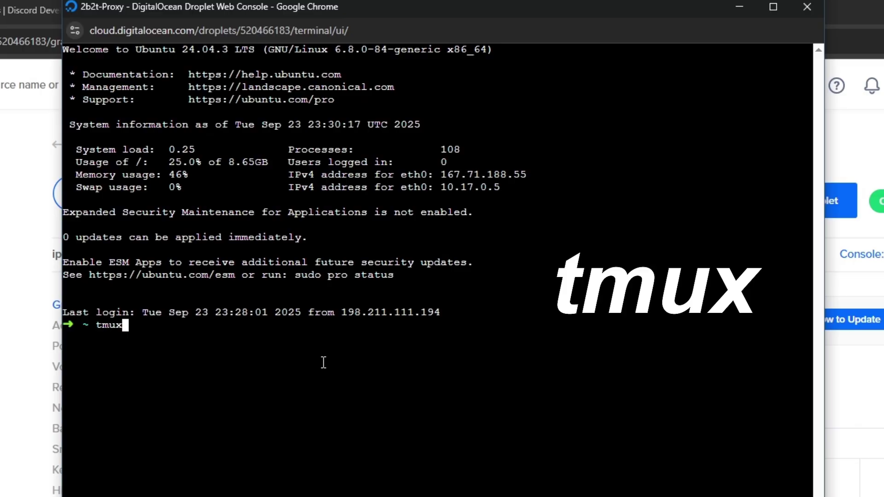
key("Return")
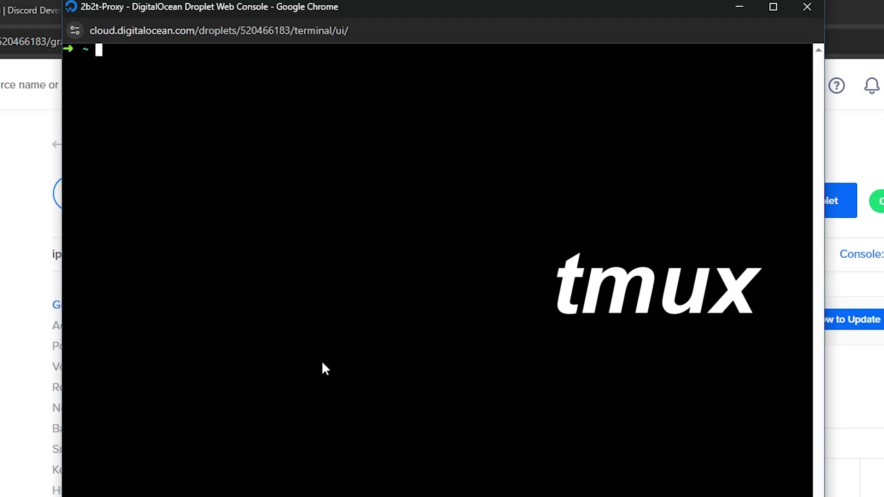
type("cd ")
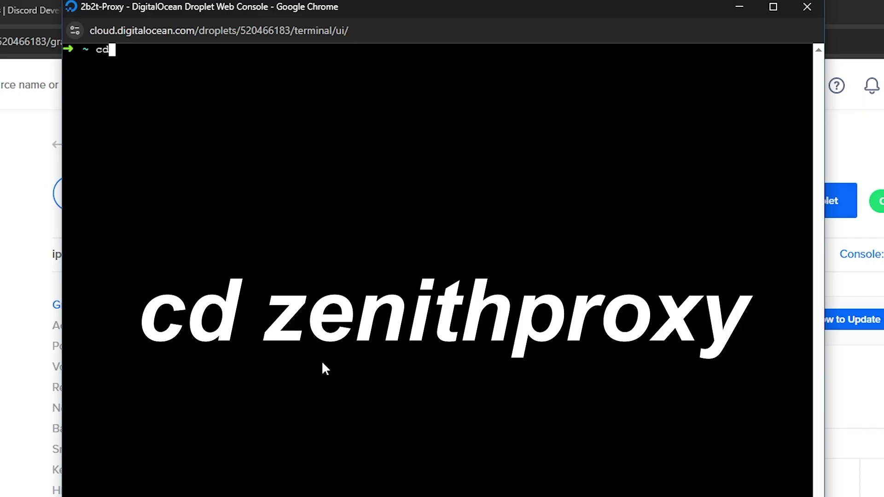
type("ZenithProxy")
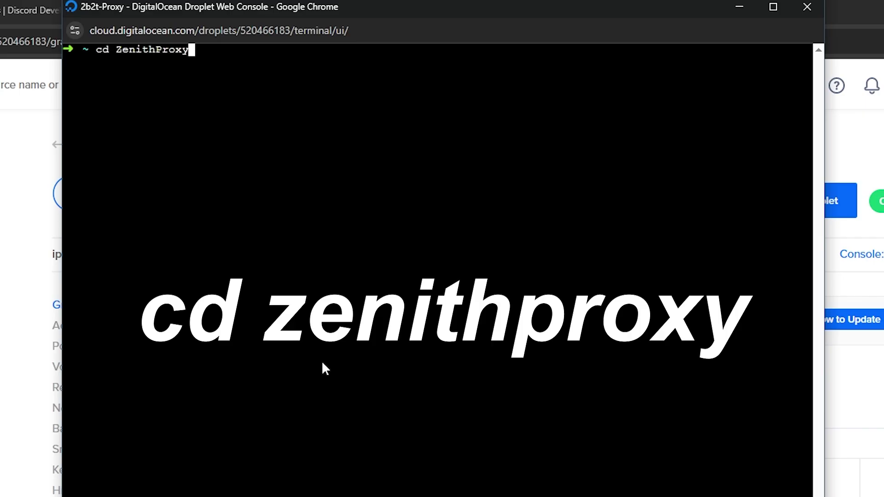
key("Return")
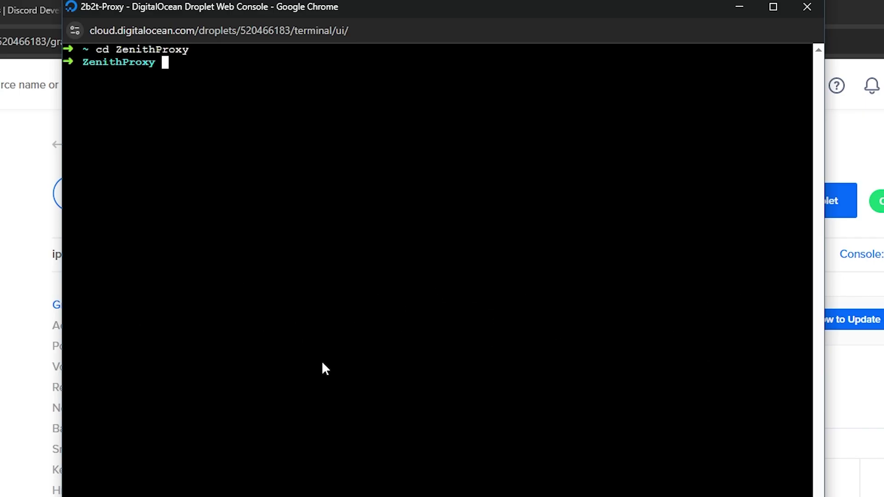
type("./la")
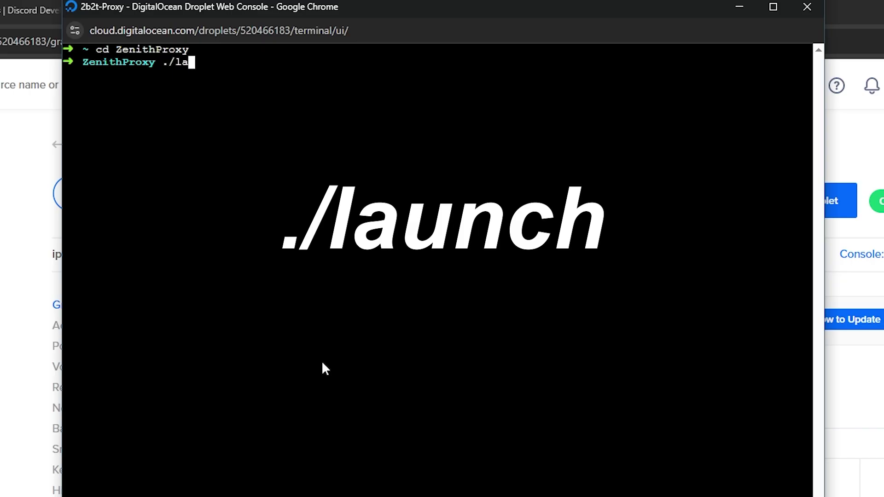
type("unch")
key("Return")
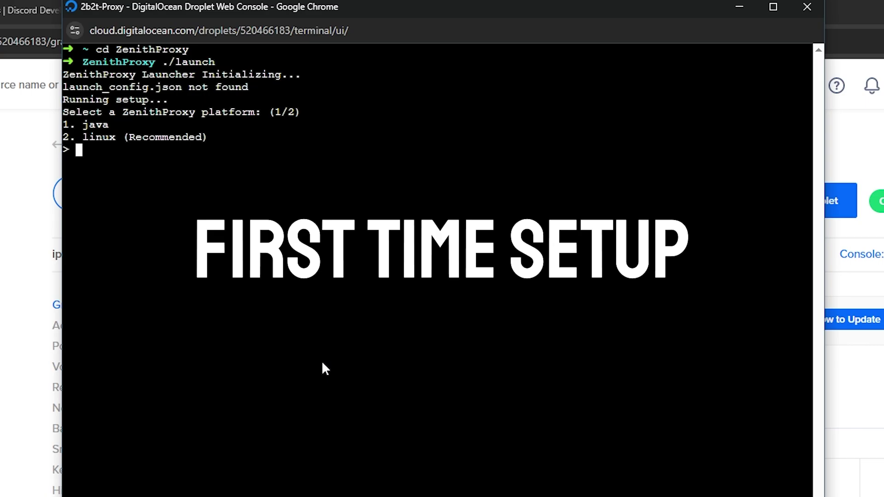
Step: Answer the setup prompts: linux platform, VPS environment, port 25565, Discord bot enabled
type("2")
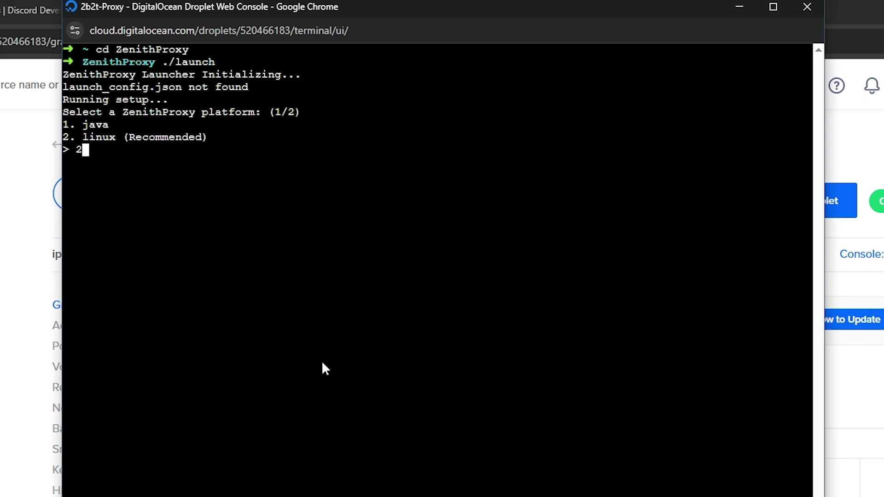
key("Return")
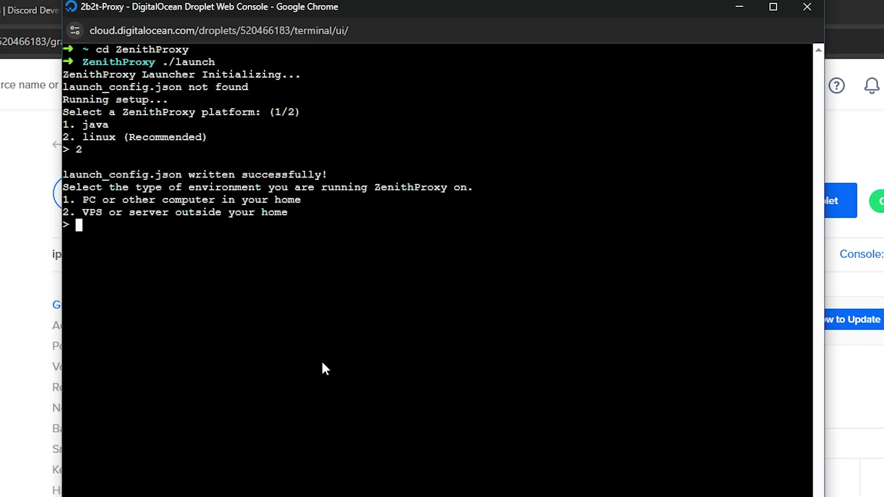
type("2")
key("Return")
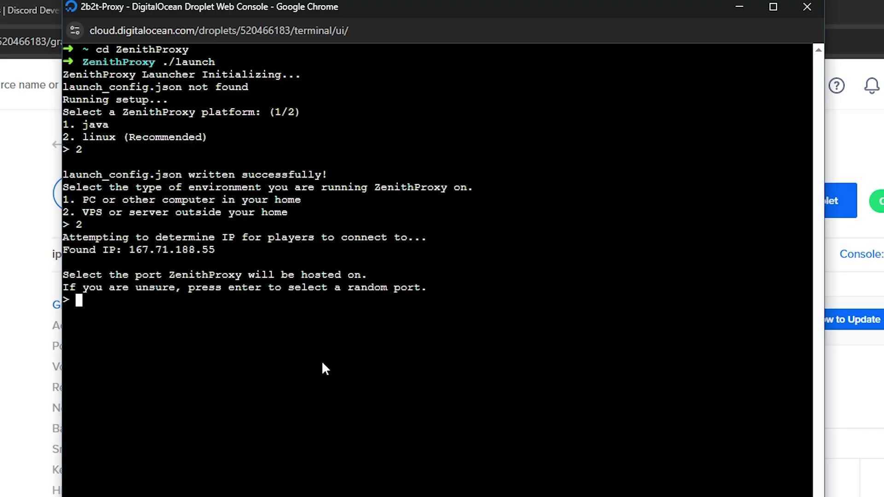
type("25565")
key("Return")
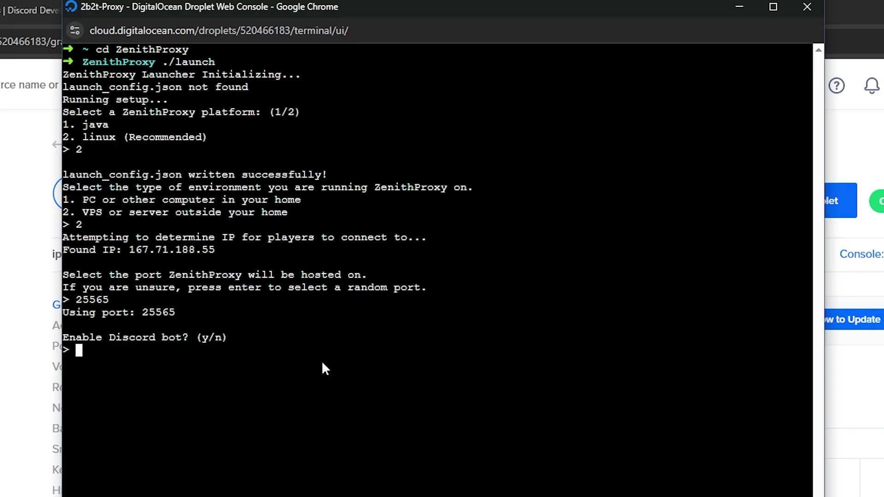
type("y")
key("Return")
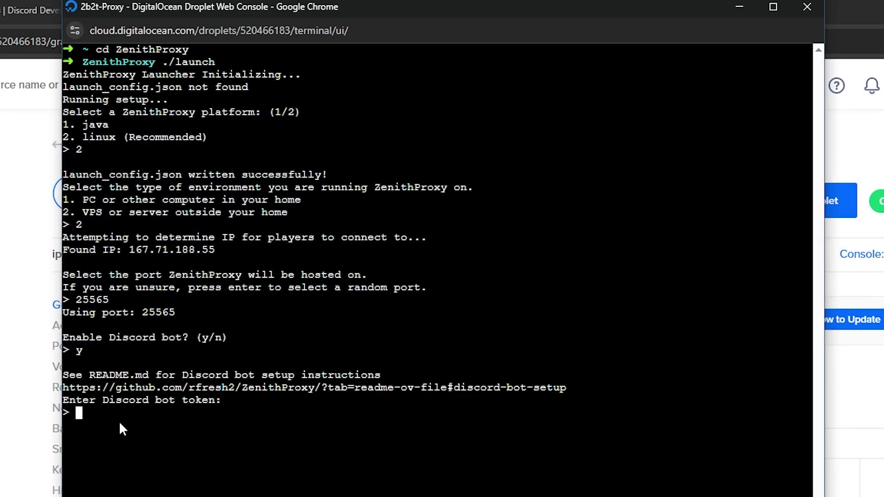
Step: Paste the Discord bot token into the console through the clipboard panel
key("ctrl+shift+v")
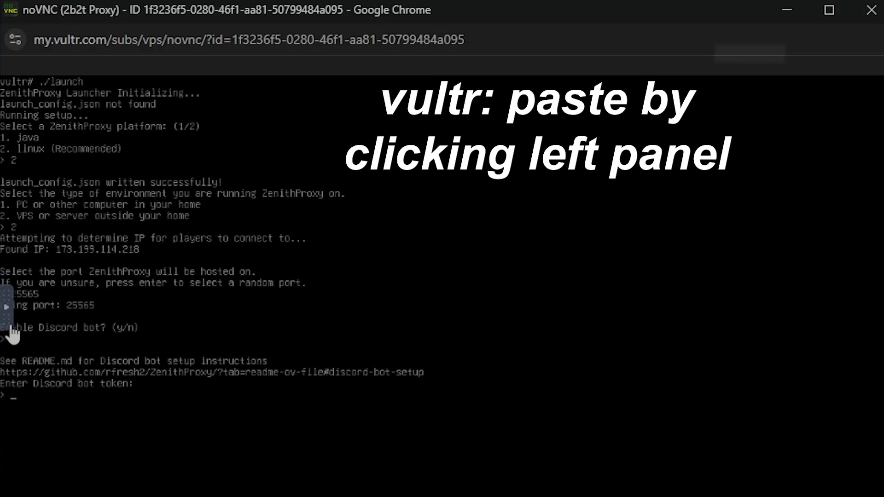
left_click(6, 294)
left_click(20, 349)
key("ctrl+v")
key("Tab")
key("Return")
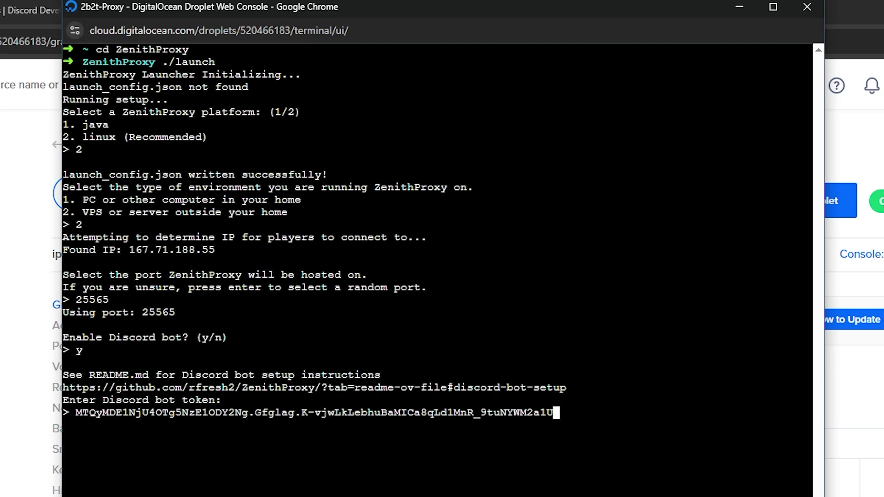
Step: Submit the bot token, enable Discord Developer Mode, and enter the #general channel ID
key("Return")
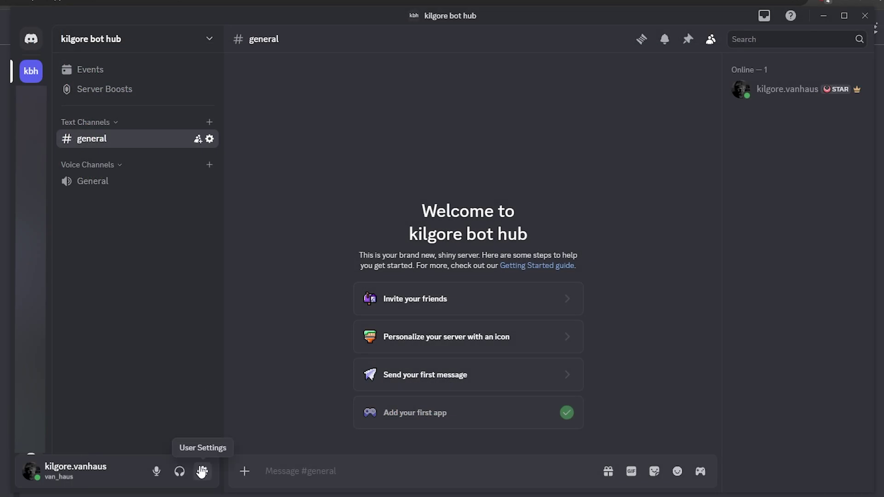
left_click(200, 470)
left_click(219, 54)
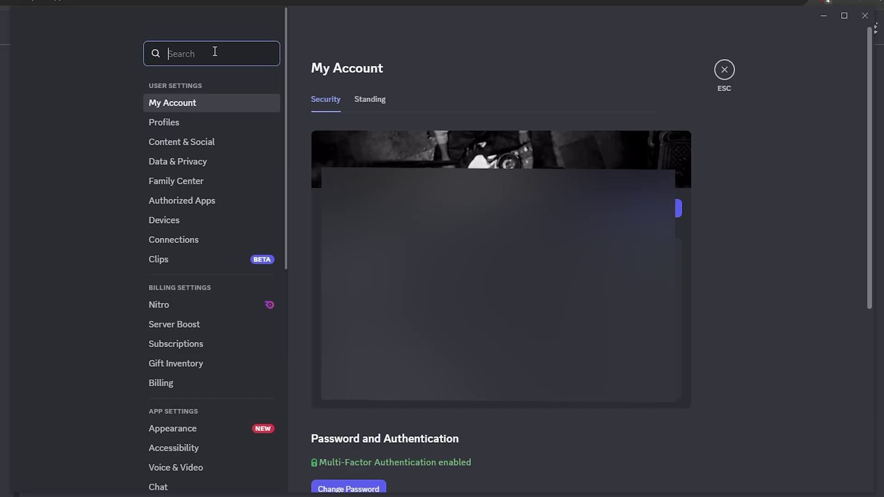
type("develop")
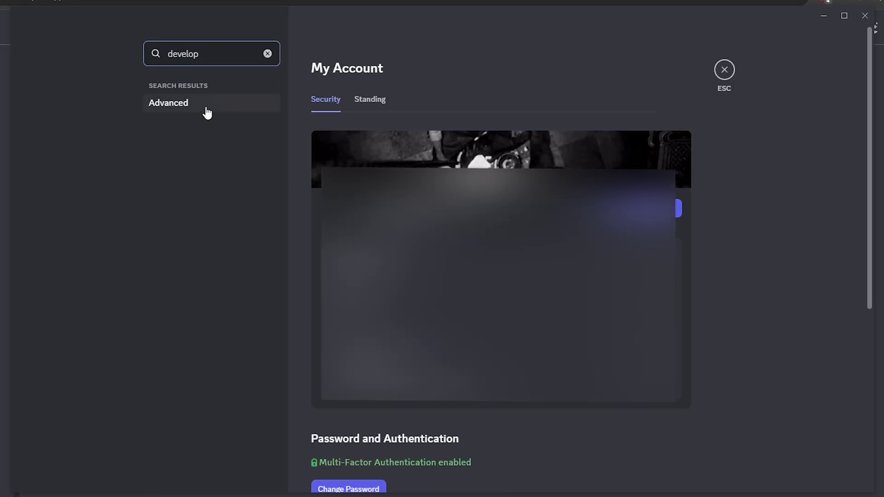
left_click(206, 105)
key("Escape")
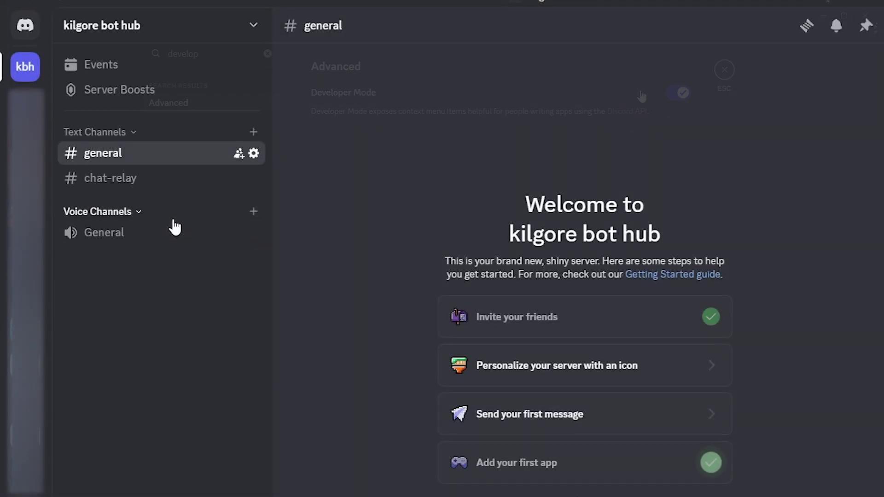
right_click(129, 159)
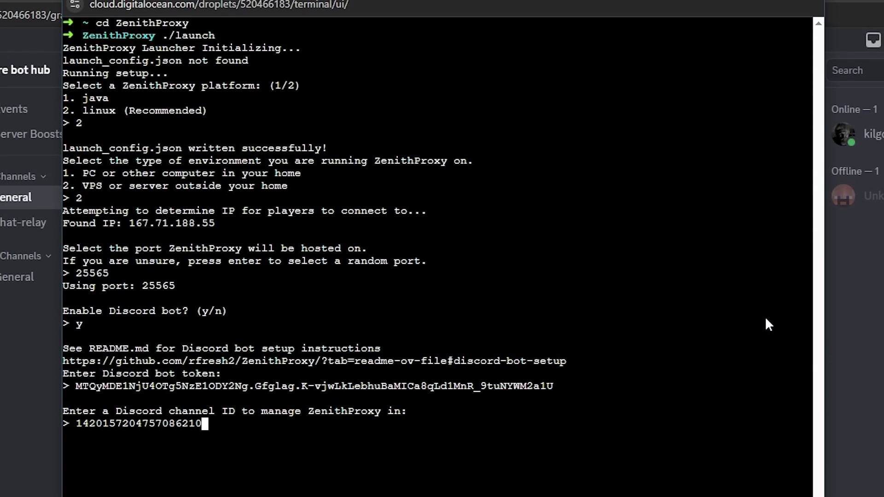
key("Return")
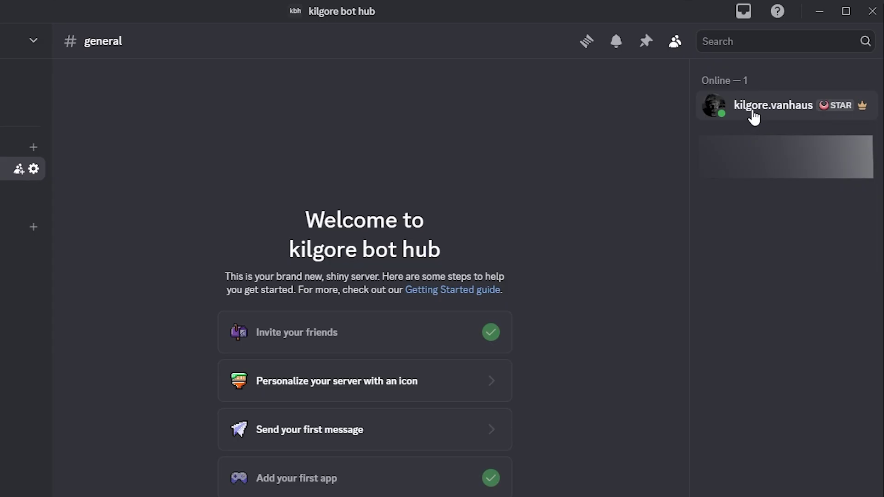
Step: Copy the Bot Controller role ID from a member profile and enter it
left_click(753, 112)
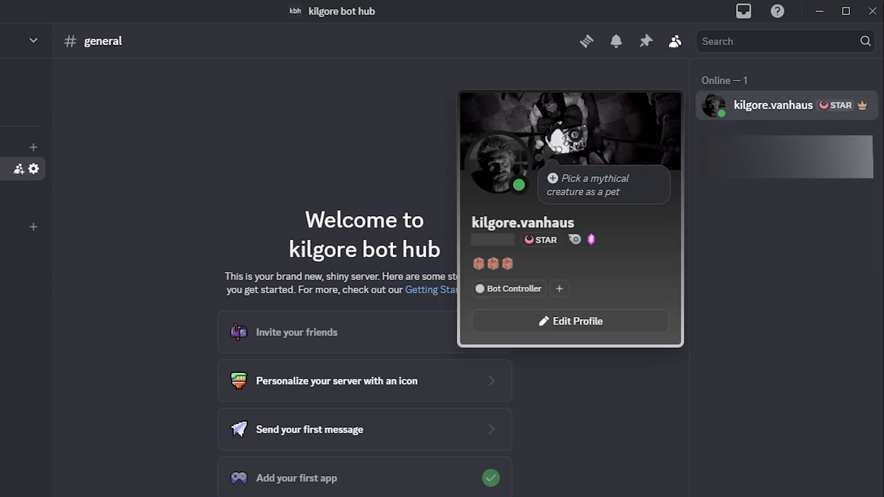
right_click(513, 291)
left_click(520, 309)
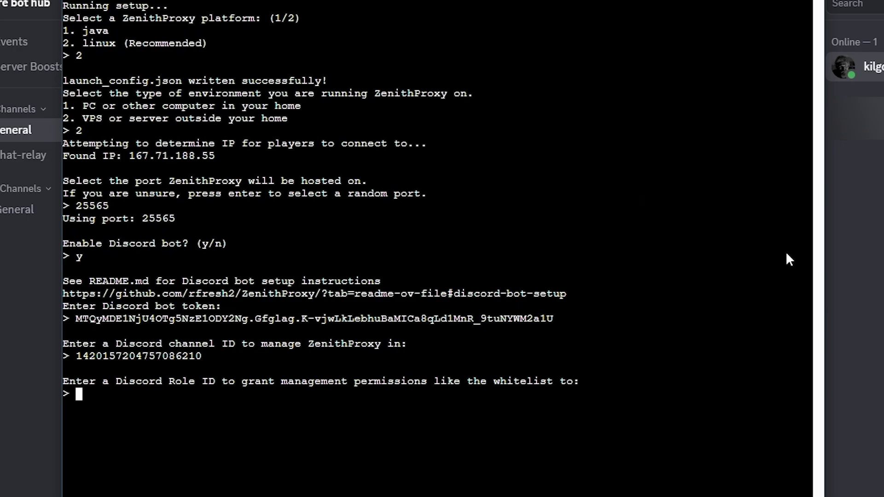
key("ctrl+v")
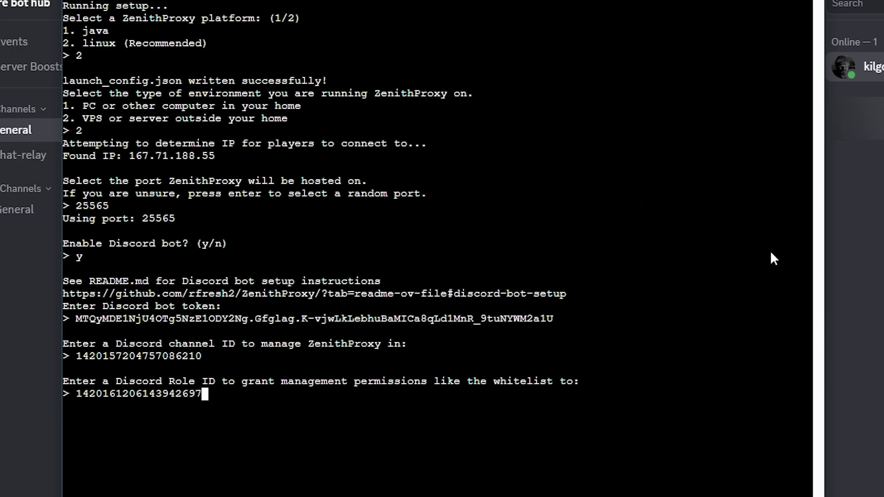
key("Return")
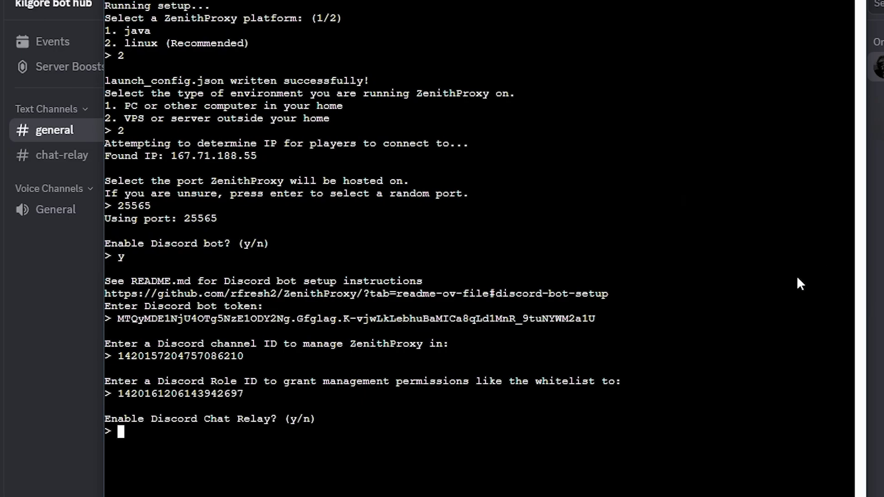
Step: Enable chat relay and enter the #chat-relay channel ID to finish setup
type("y")
key("Return")
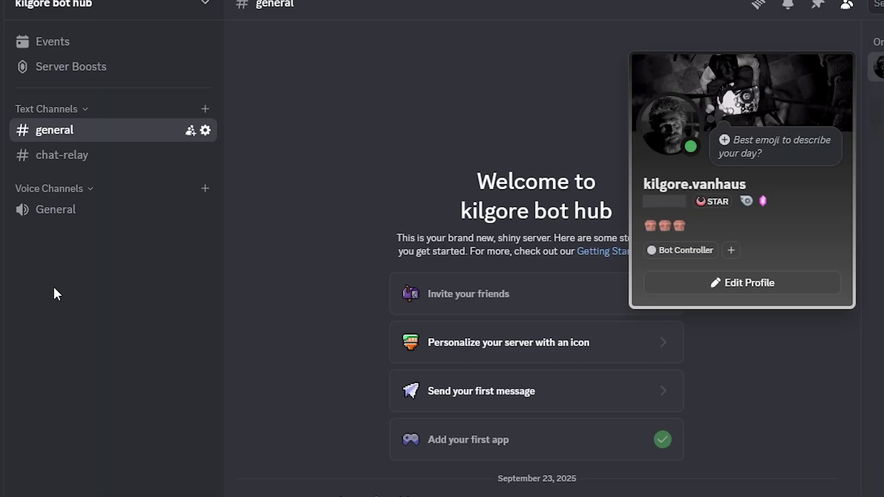
left_click(53, 292)
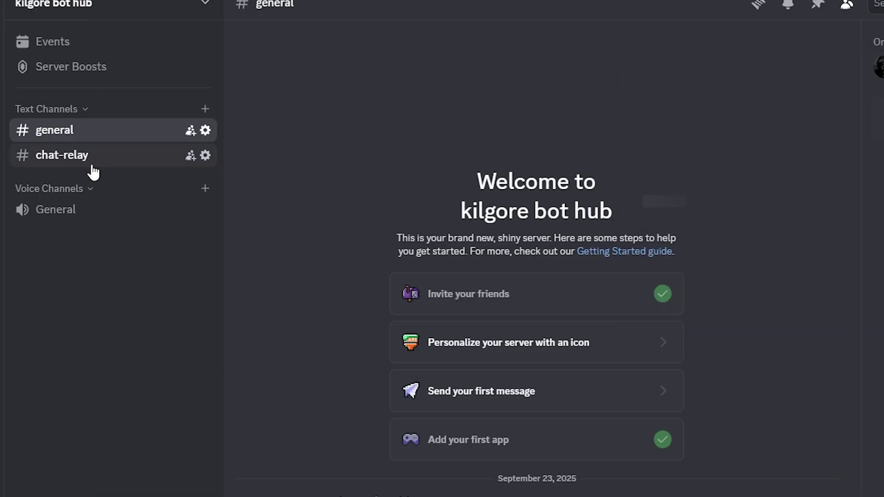
right_click(92, 159)
left_click(131, 467)
key("alt+Tab")
key("ctrl+v")
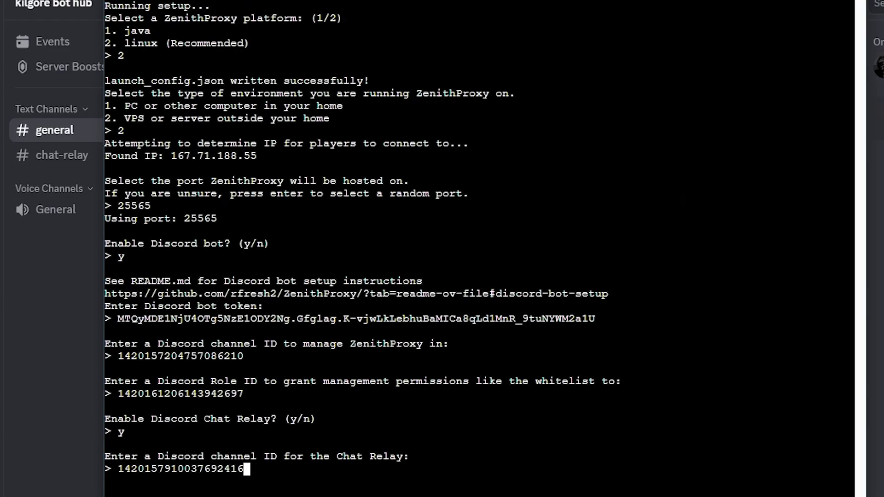
key("Return")
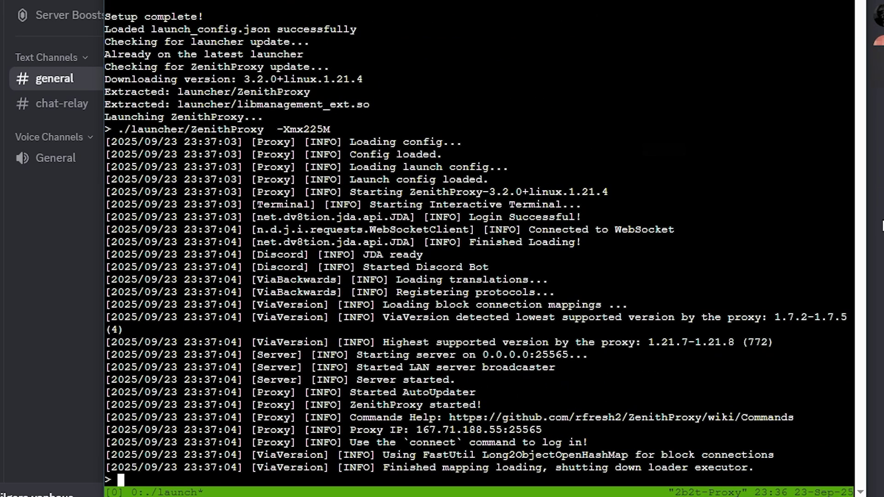
Step: Run connect to start the Microsoft login and check Discord for the device code
type("connec")
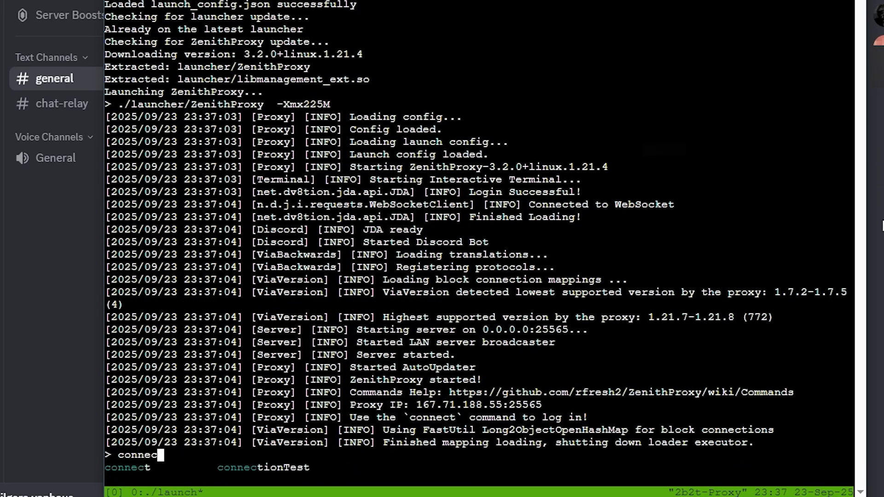
type("t")
key("Return")
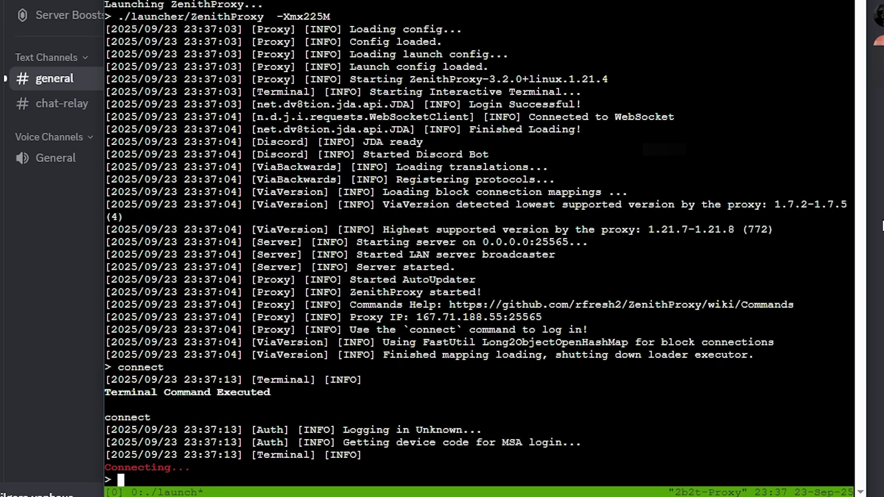
key("alt+Tab")
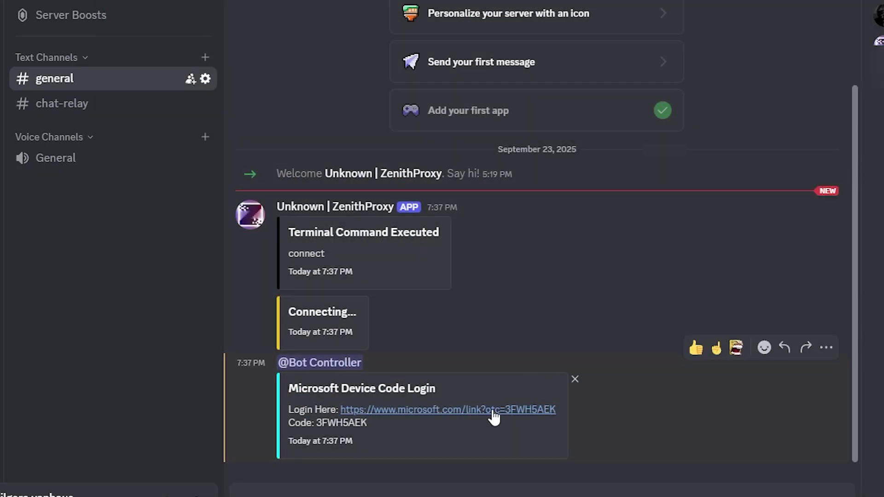
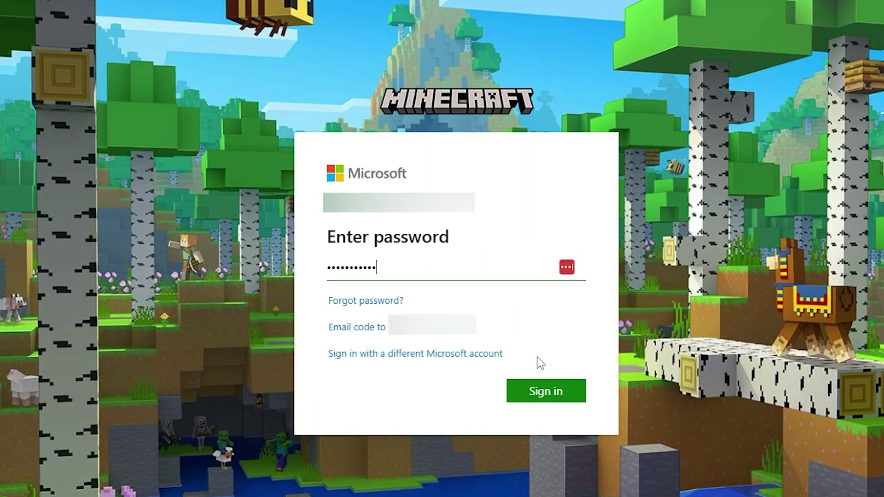
Step: Submit the Microsoft account password to finish the ZenithProxy device login
left_click(534, 388)
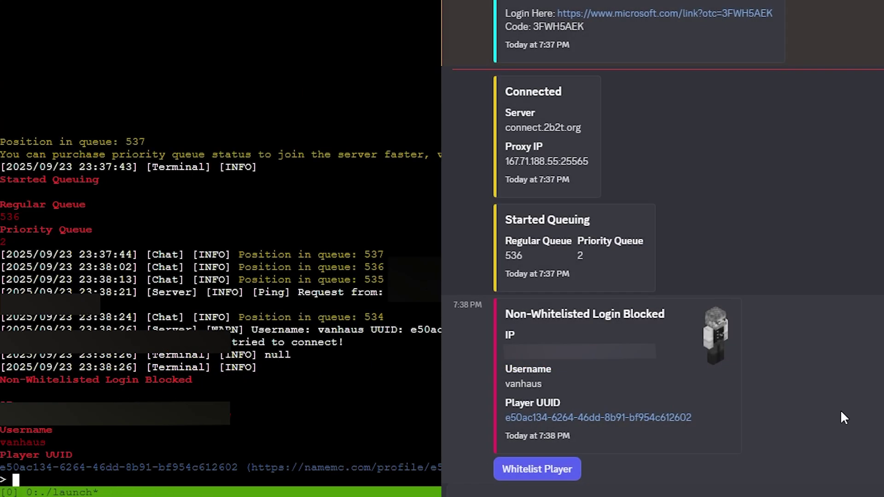
Step: Start a 'whitelist a' console command and copy the droplet's IPv4 address, 167.71.188.55
type("whitelist a")
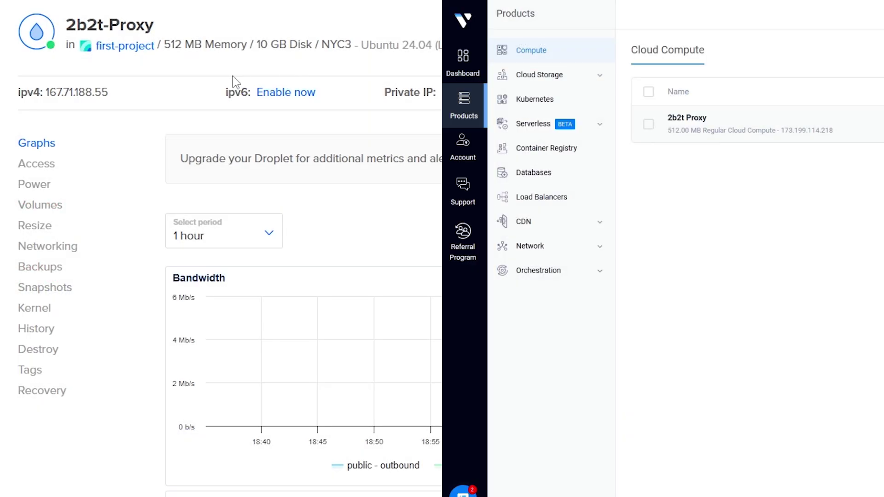
left_click(92, 93)
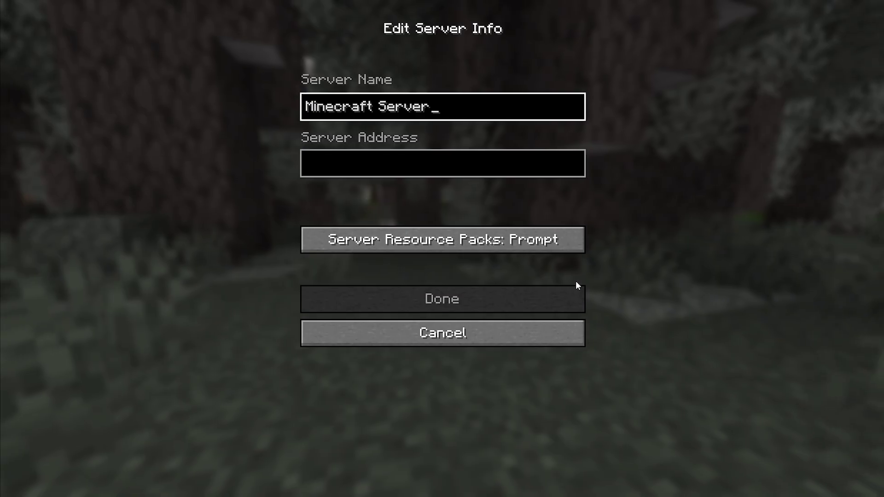
Step: Add a '2b2t proxy' server entry with the pasted proxy IP and join it
key("ctrl+a")
type("2b2t prox")
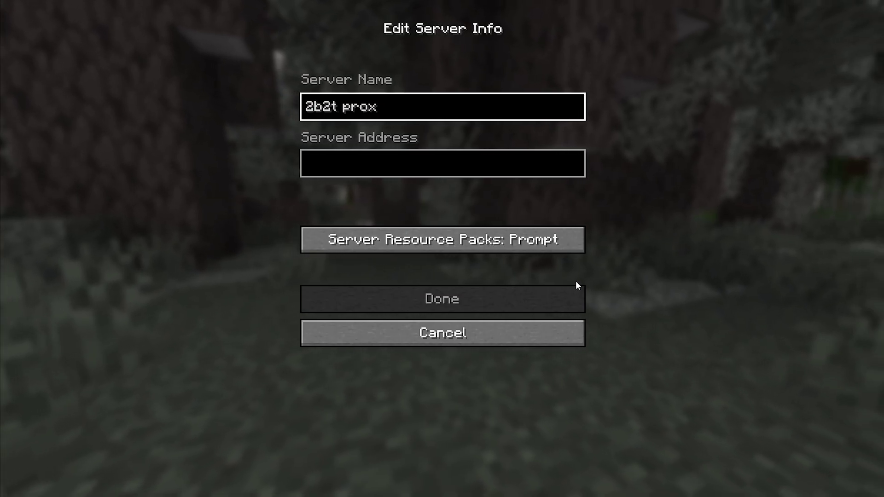
type("y")
left_click(448, 167)
type("167.71.188.55")
left_click(445, 298)
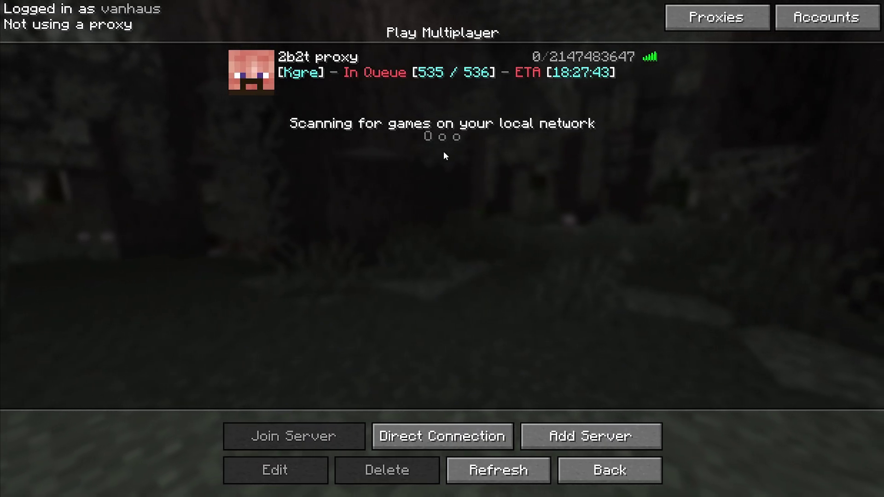
double_click(435, 86)
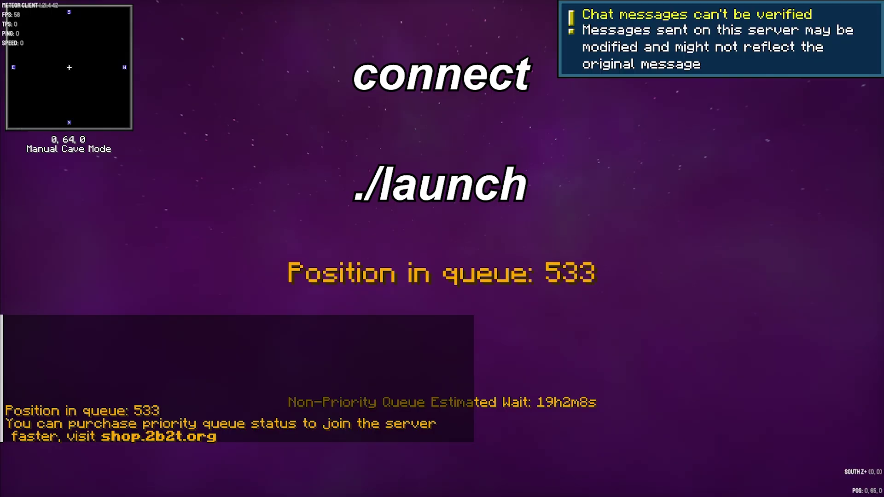
key("t")
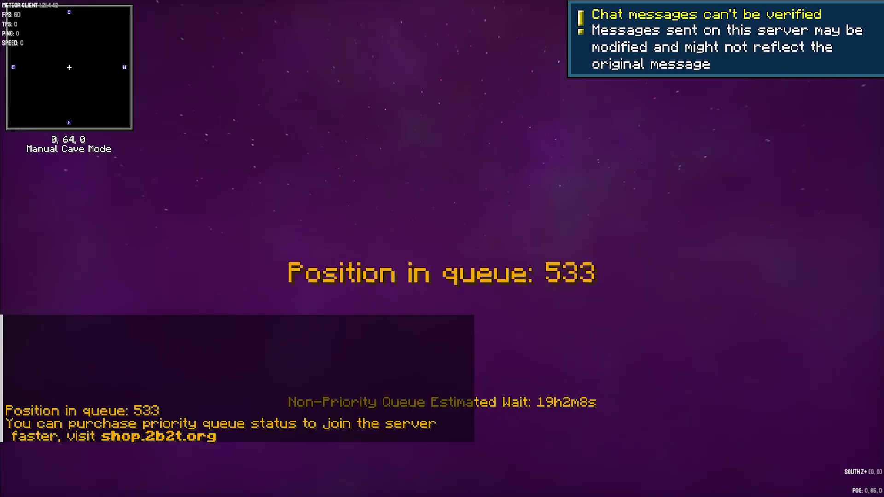
key("t")
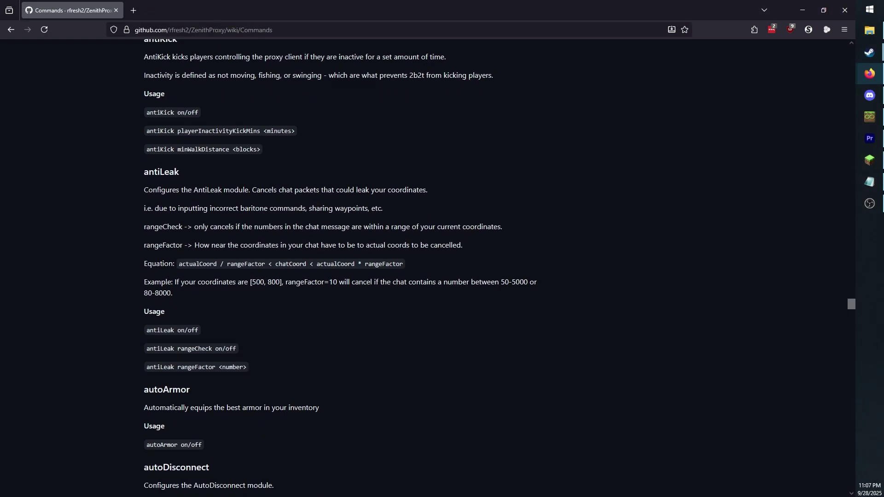
Step: Read down the Commands wiki past autoDisconnect and autoDrop, then enter the antiafk command
scroll(340, 267, "down", 5)
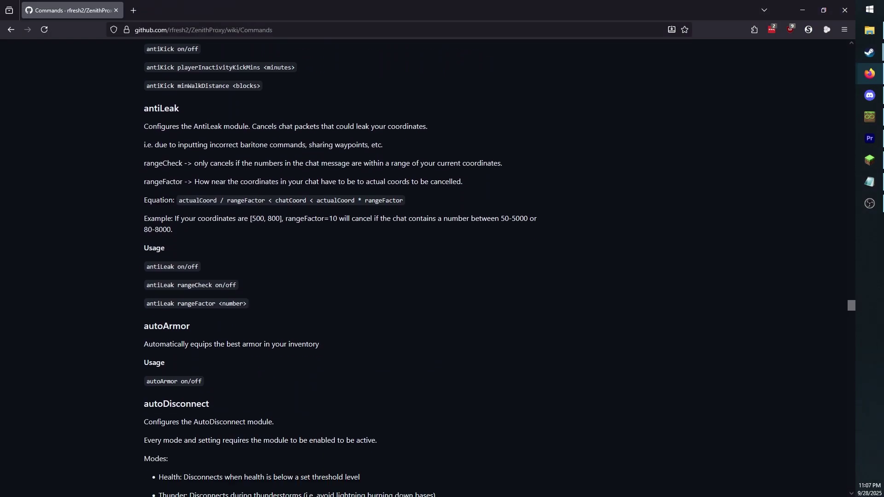
scroll(340, 267, "down", 5)
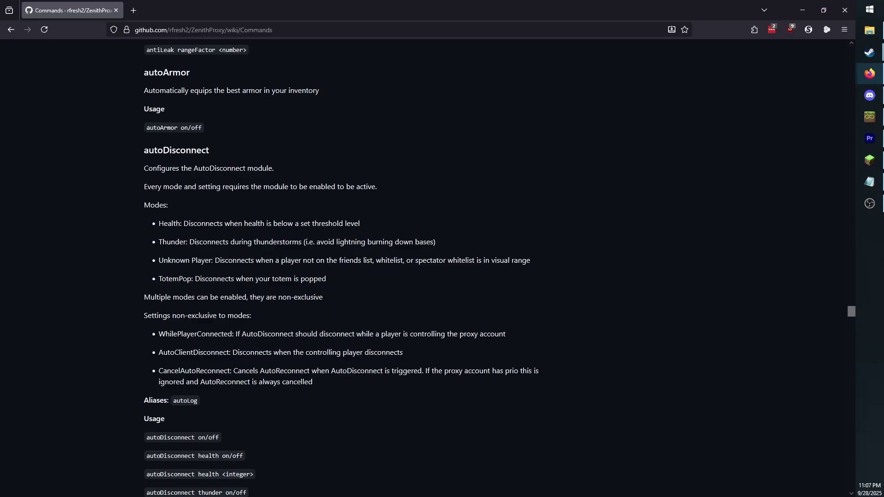
scroll(341, 267, "down", 5)
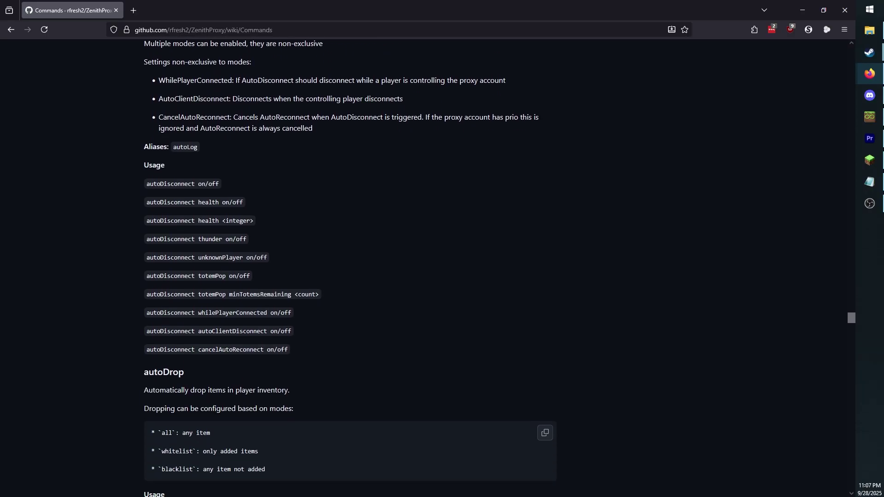
scroll(340, 267, "down", 5)
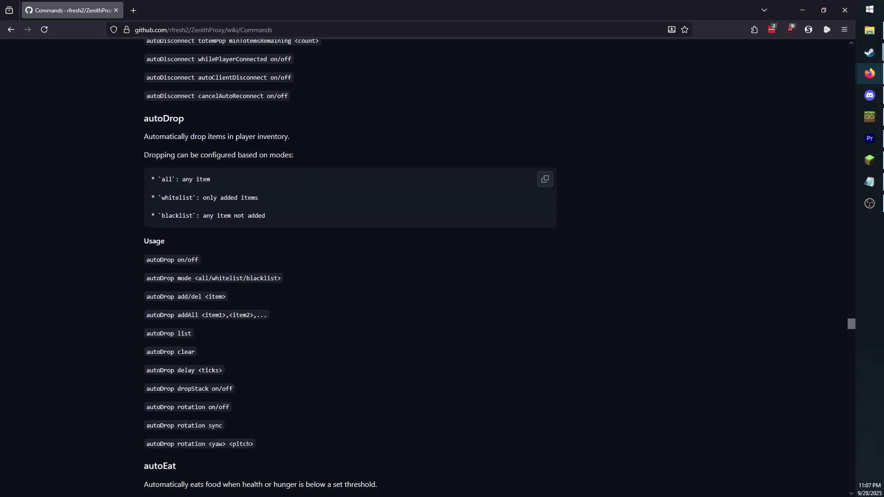
scroll(340, 267, "down", 2)
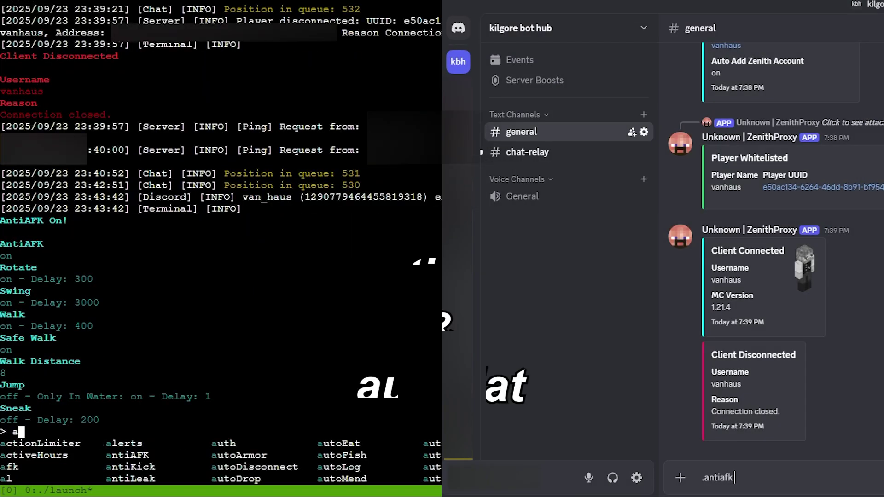
type("antiafk")
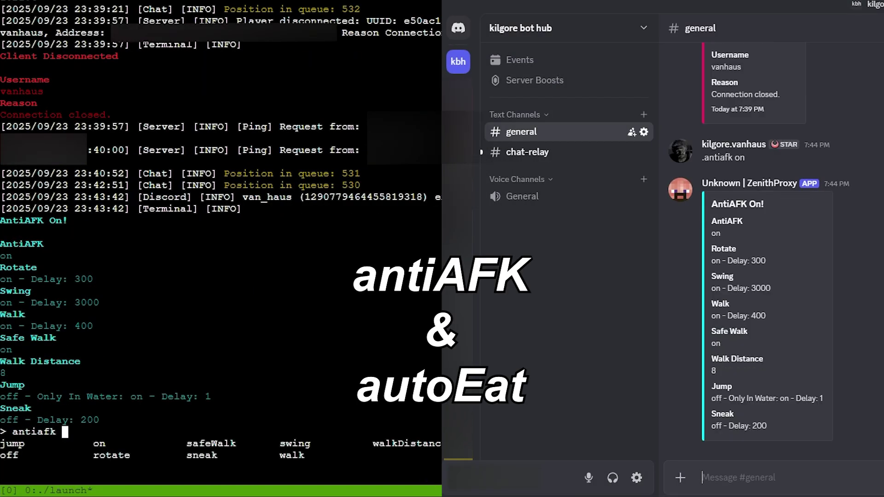